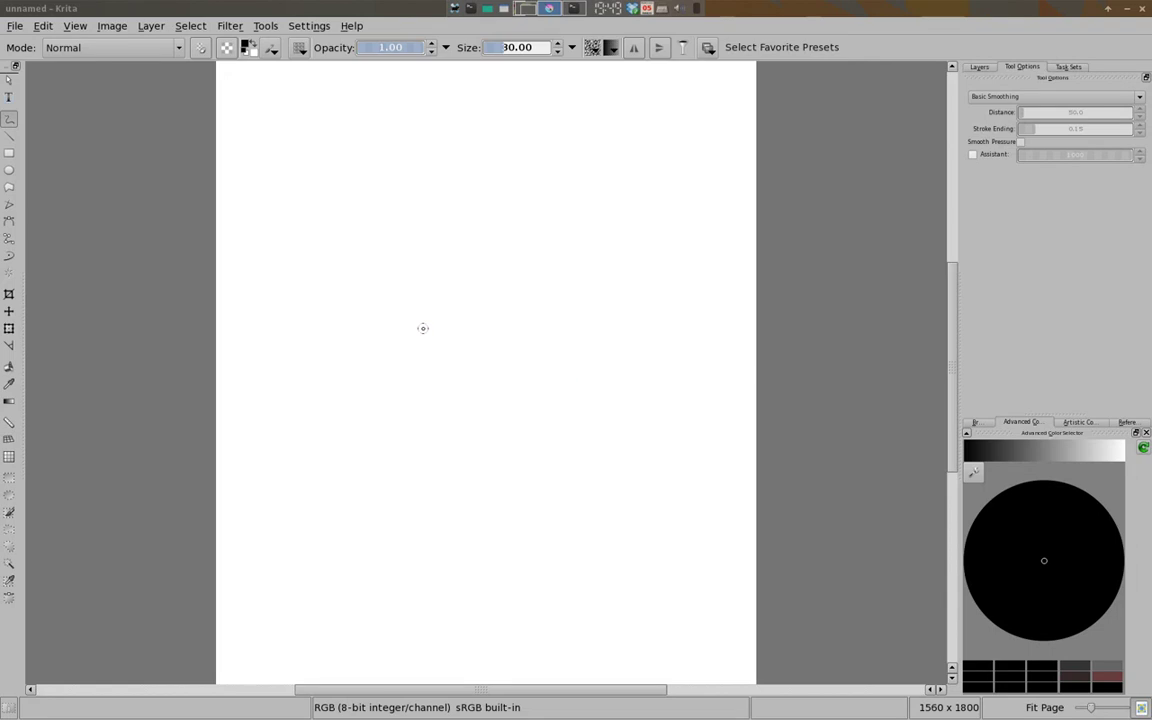
Choose a 10 px brush and draw the long horizontal horizon line.
left_click(663, 279)
right_click(655, 290)
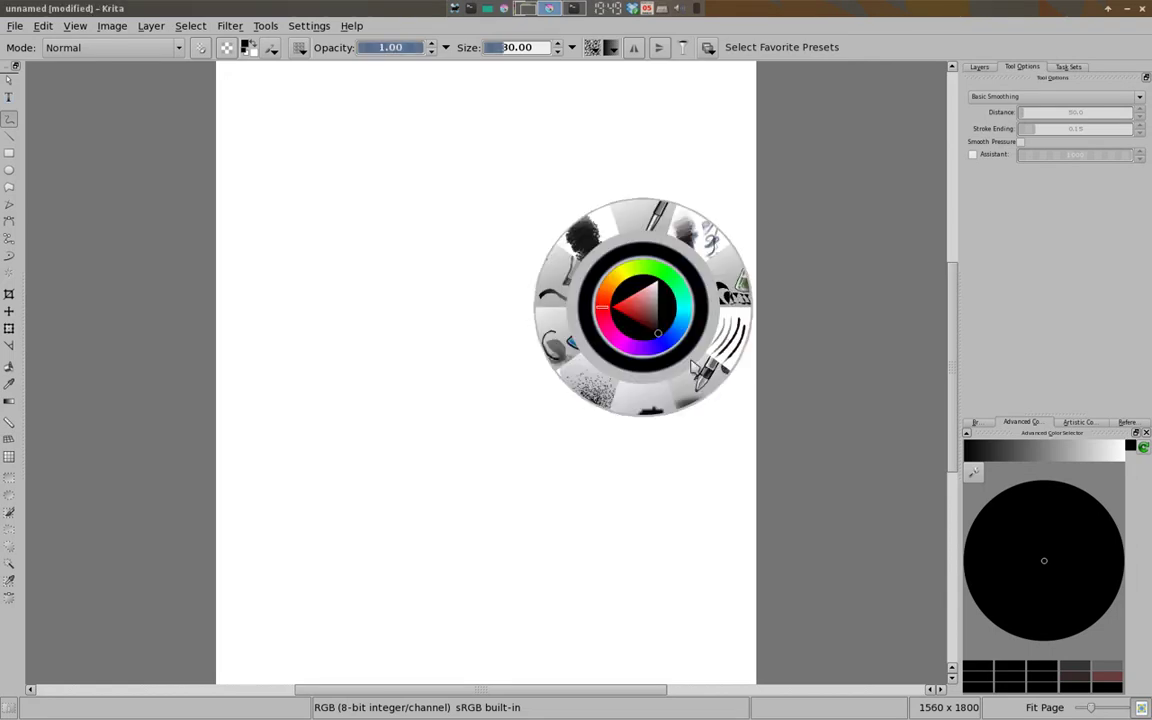
left_click(590, 330)
key("v")
left_click_drag(237, 277, 742, 277)
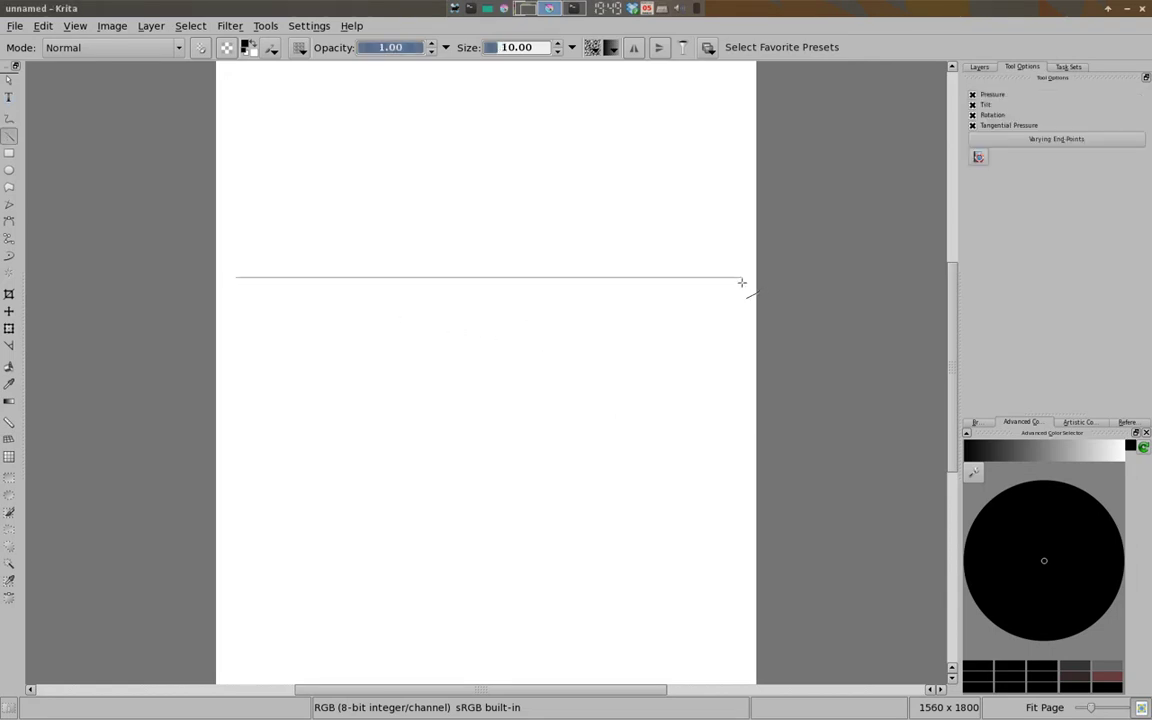
Draw converging guide lines toward the bottom and side points, plus a short middle horizontal.
scroll(514, 521, "down", 2)
left_click_drag(510, 531, 763, 181)
left_click_drag(255, 175, 557, 583)
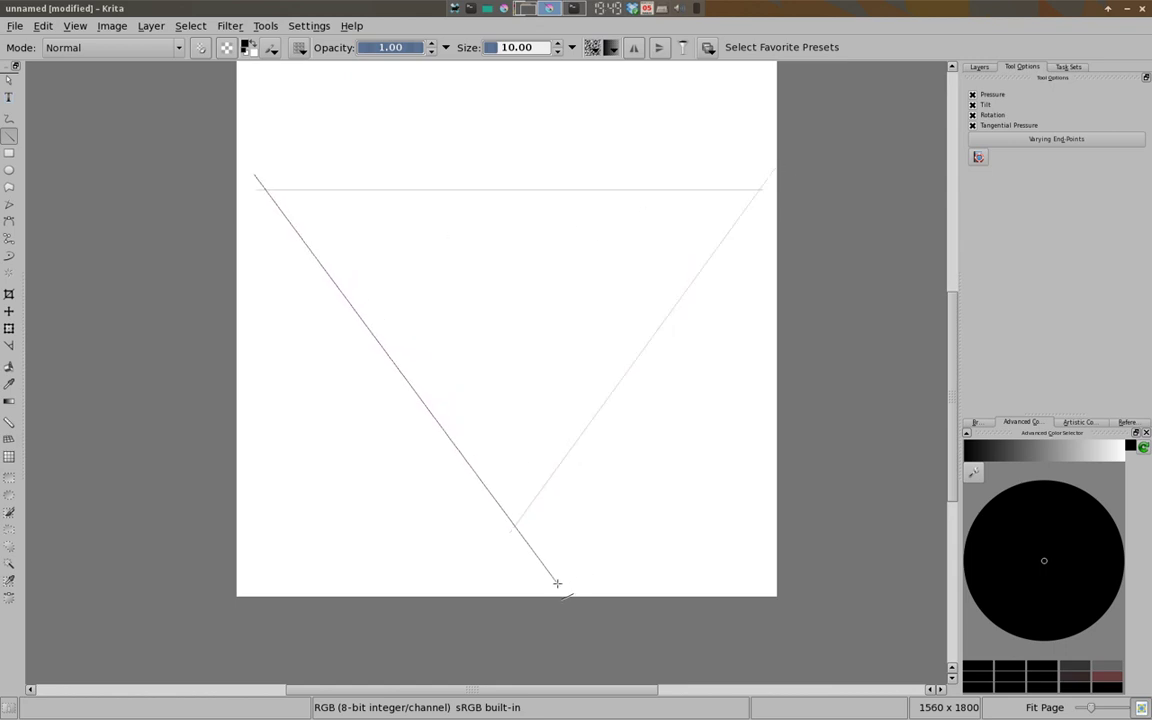
scroll(520, 510, "up", 2)
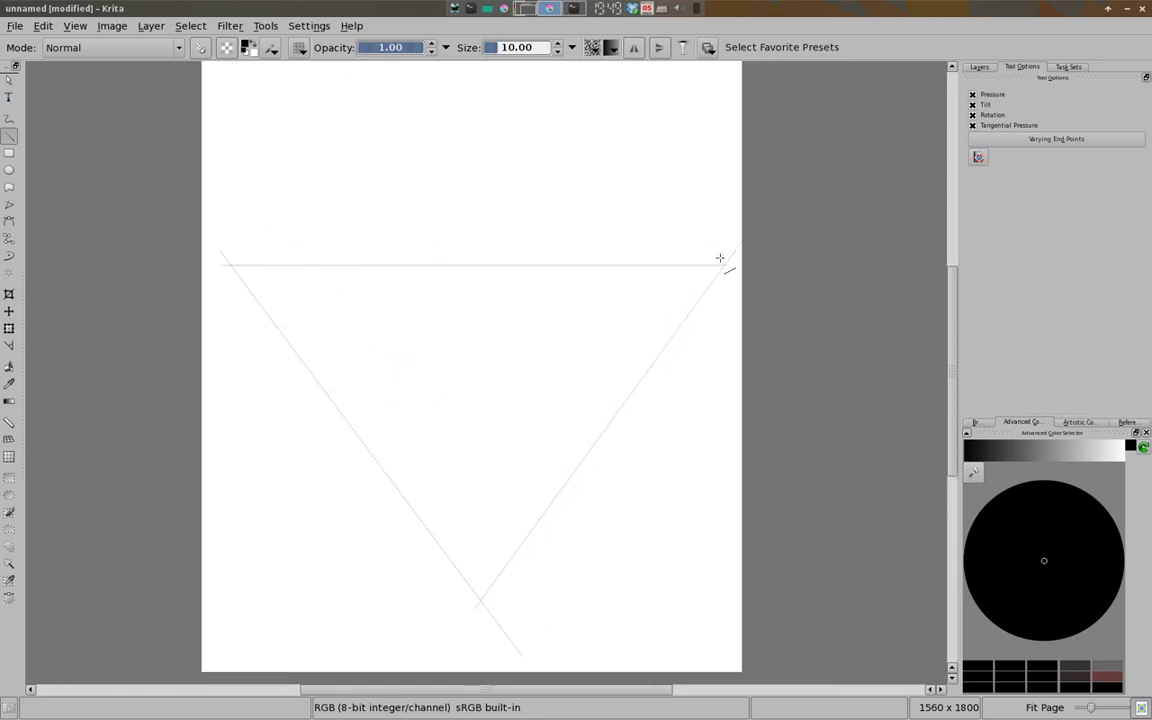
left_click_drag(401, 455, 789, 231)
left_click_drag(658, 468, 162, 232)
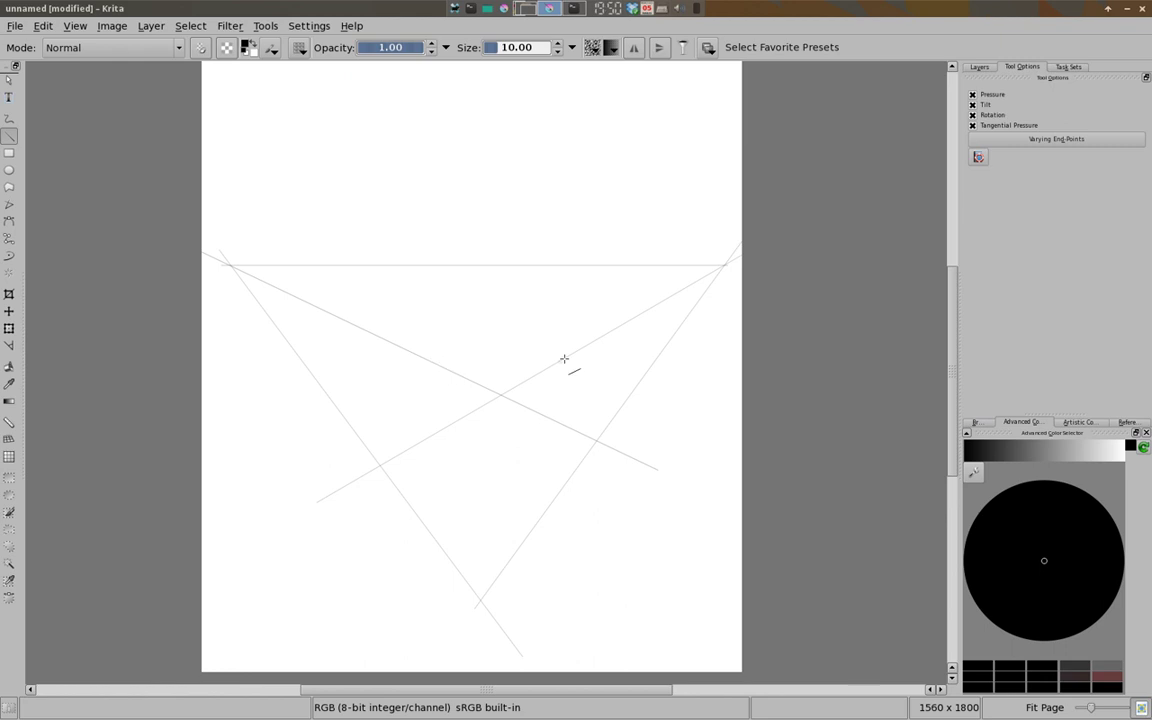
left_click_drag(598, 339, 385, 343)
Add lines from the bottom and side vanishing points, undoing a misplaced one.
left_click_drag(479, 600, 290, 95)
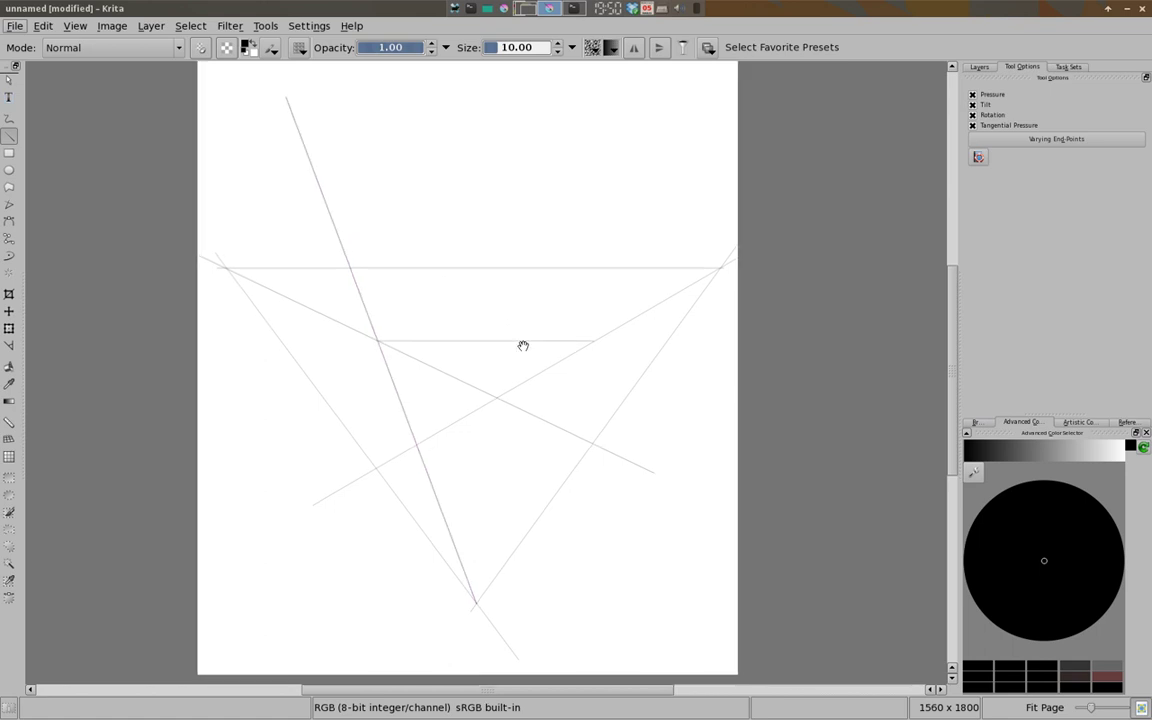
left_click_drag(713, 273, 301, 360)
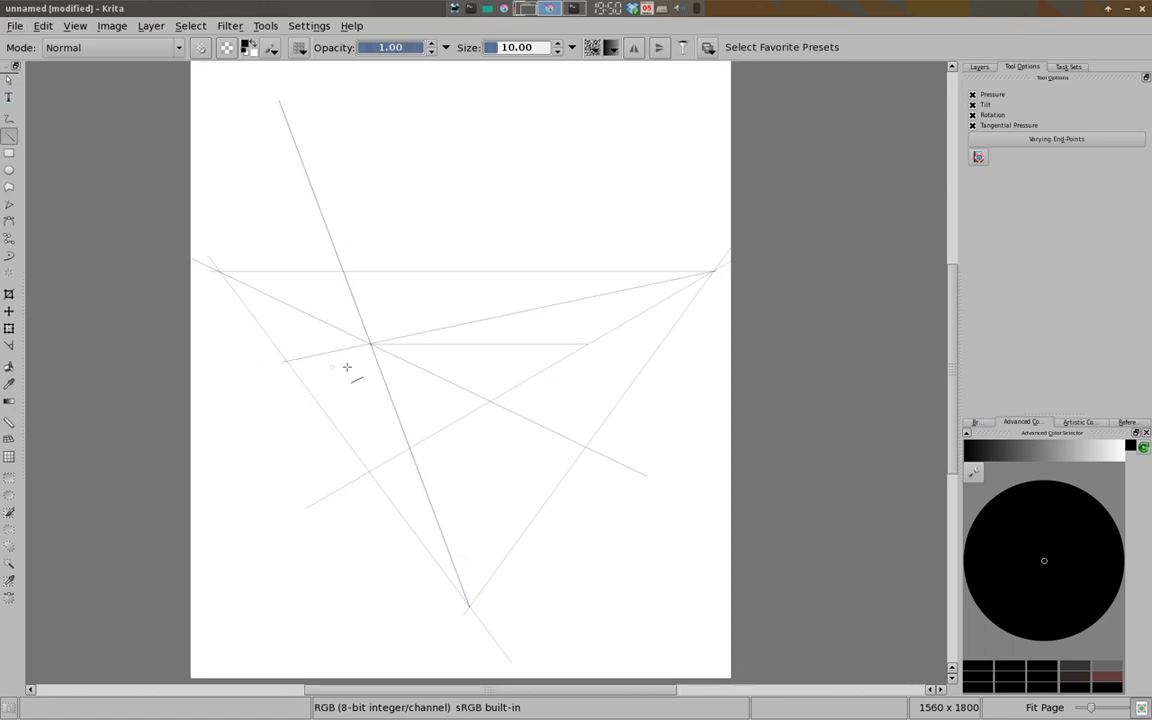
mouse_move(218, 271)
left_mouse_down()
mouse_move(725, 381)
mouse_move(734, 373)
left_mouse_up()
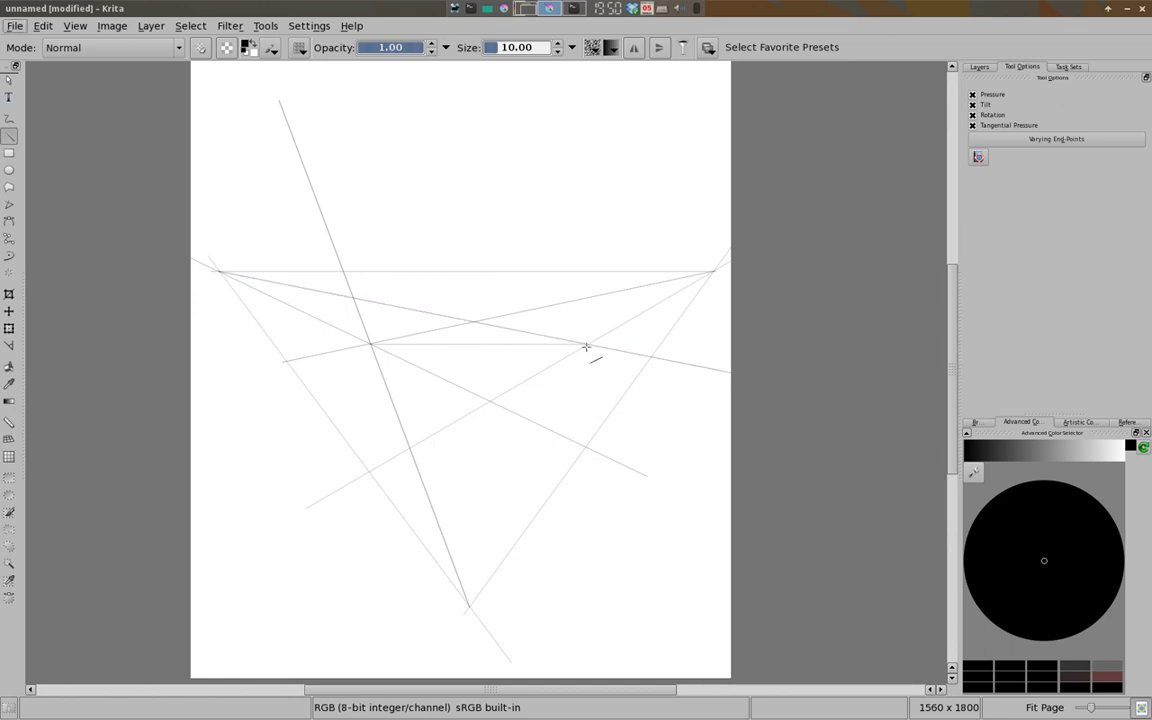
mouse_move(624, 158)
left_mouse_down()
mouse_move(531, 638)
mouse_move(469, 607)
mouse_move(490, 611)
mouse_move(697, 104)
left_mouse_up()
key("ctrl+z")
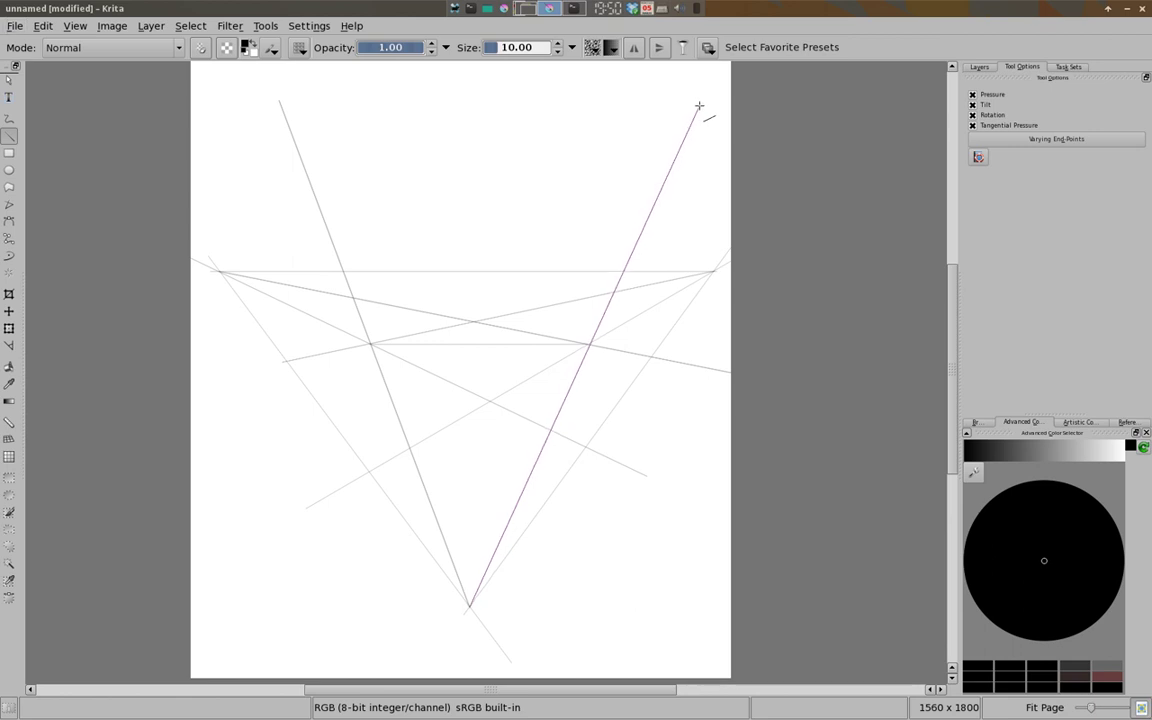
Draw two lines rising from the bottom vanishing point to the centre and top middle.
left_click_drag(469, 607, 490, 400)
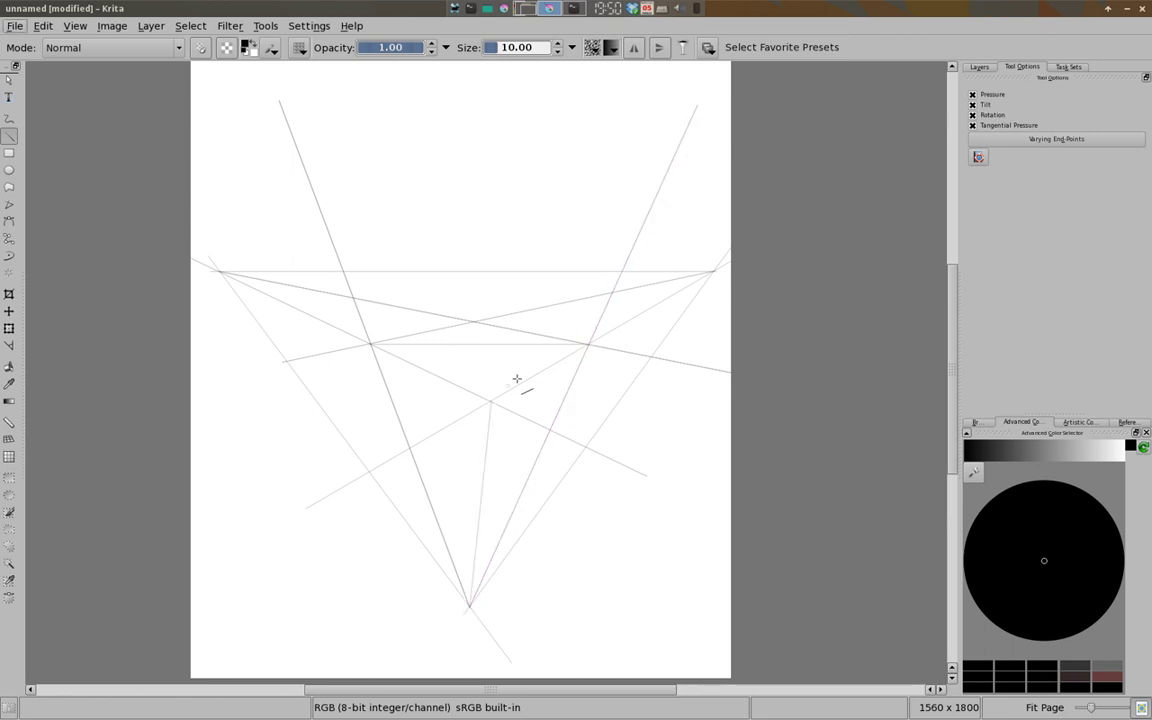
scroll(525, 378, "up", 2)
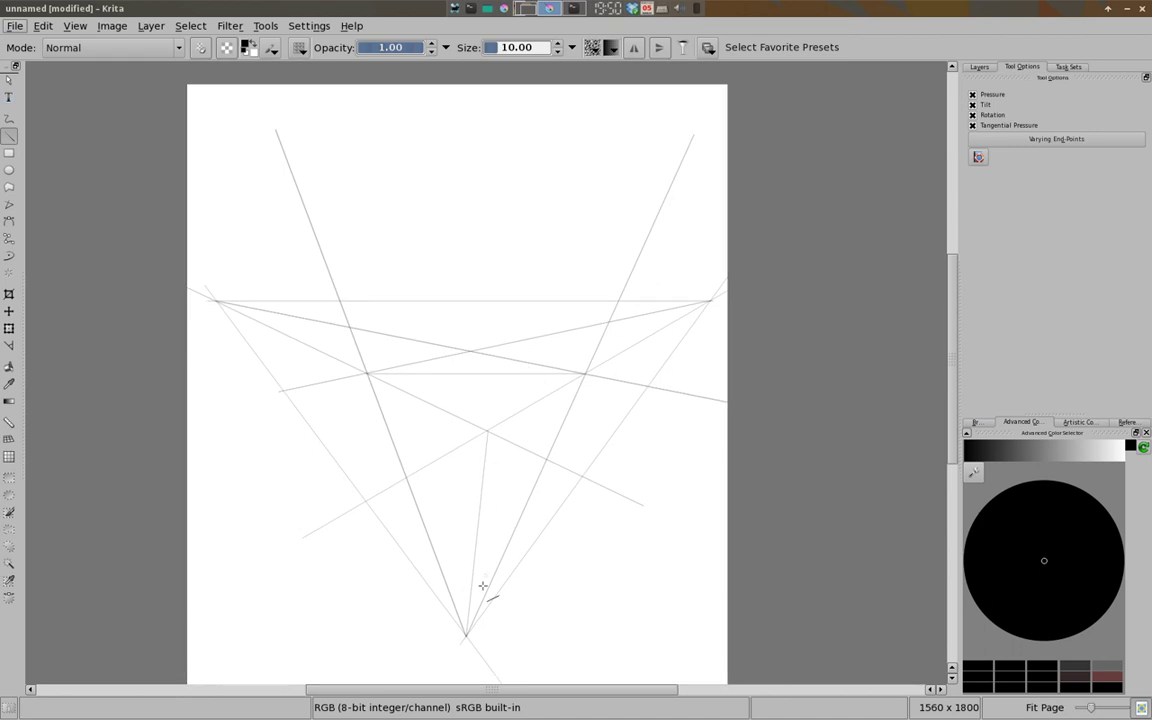
mouse_move(466, 636)
left_mouse_down()
mouse_move(530, 198)
mouse_move(530, 108)
left_mouse_up()
scroll(547, 262, "up", 2)
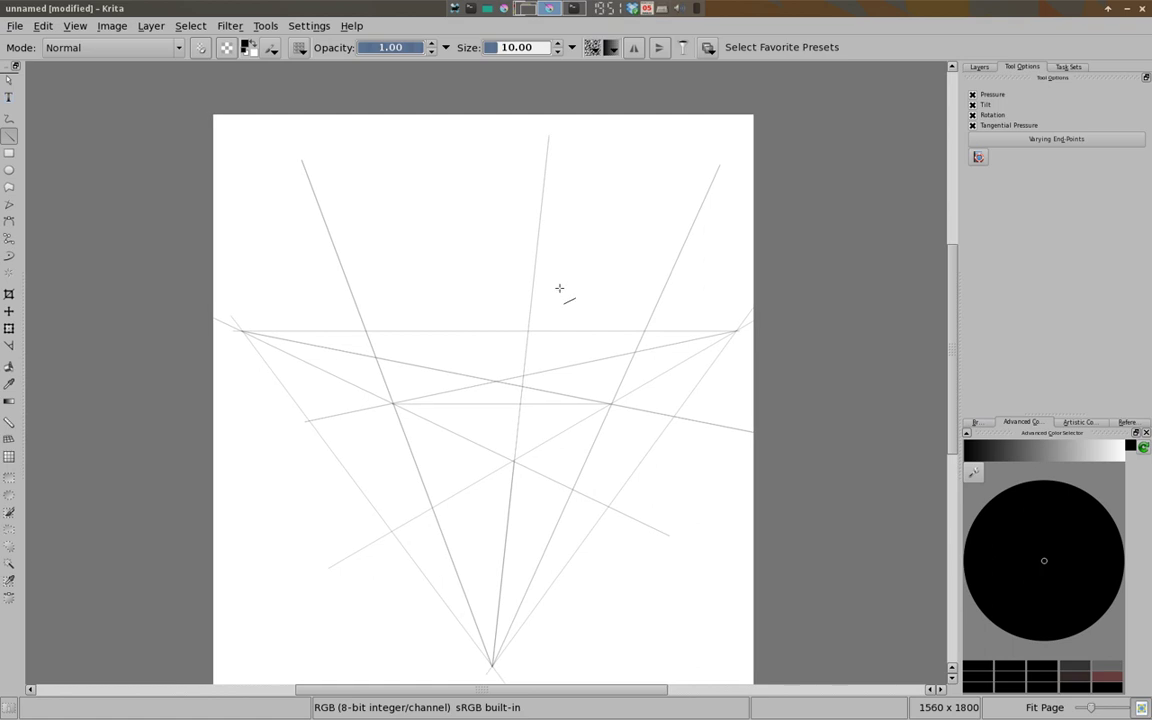
Place a Ruler assistant at the right vanishing point, then delete it.
left_click(1000, 102)
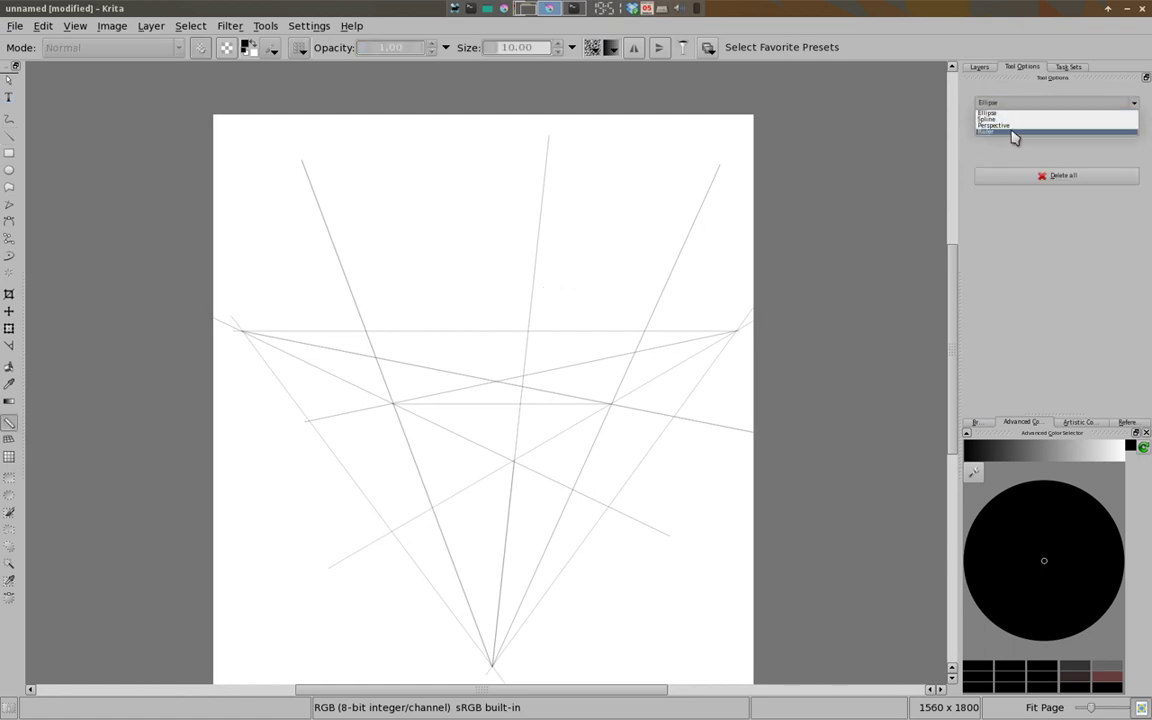
left_click(995, 104)
left_click(737, 333)
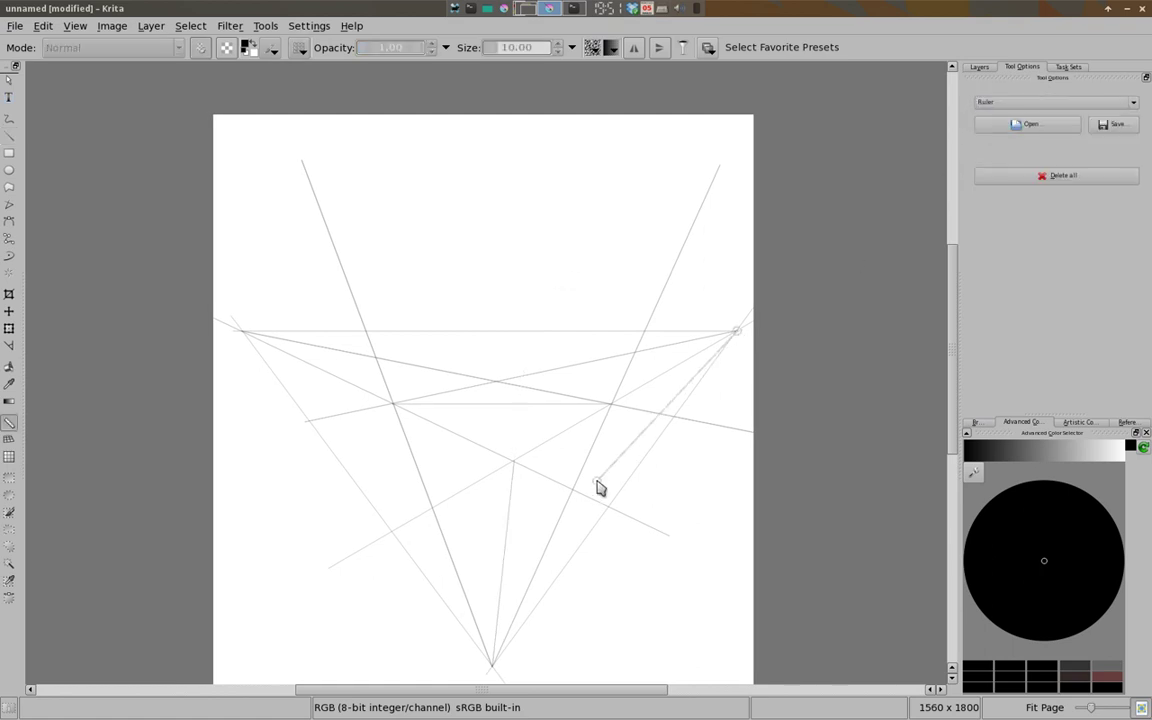
left_click(668, 371)
Draw lines from the right and left vanishing points across the page.
key("v")
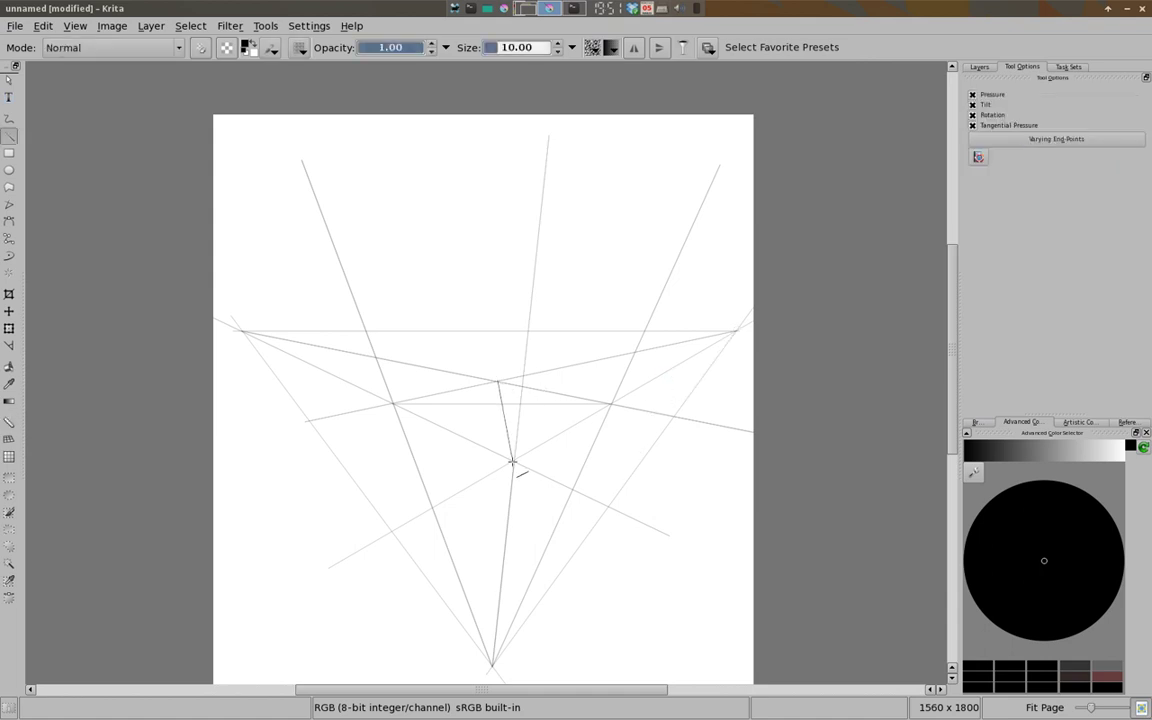
left_click_drag(735, 331, 300, 467)
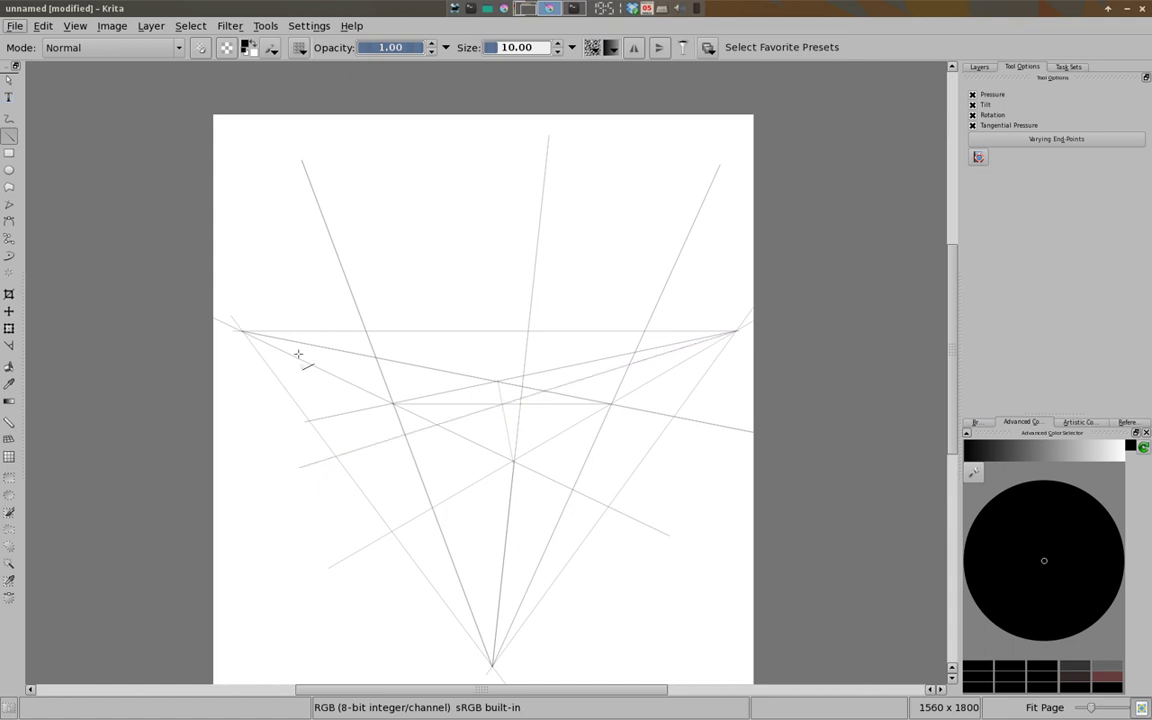
left_click_drag(241, 335, 795, 497)
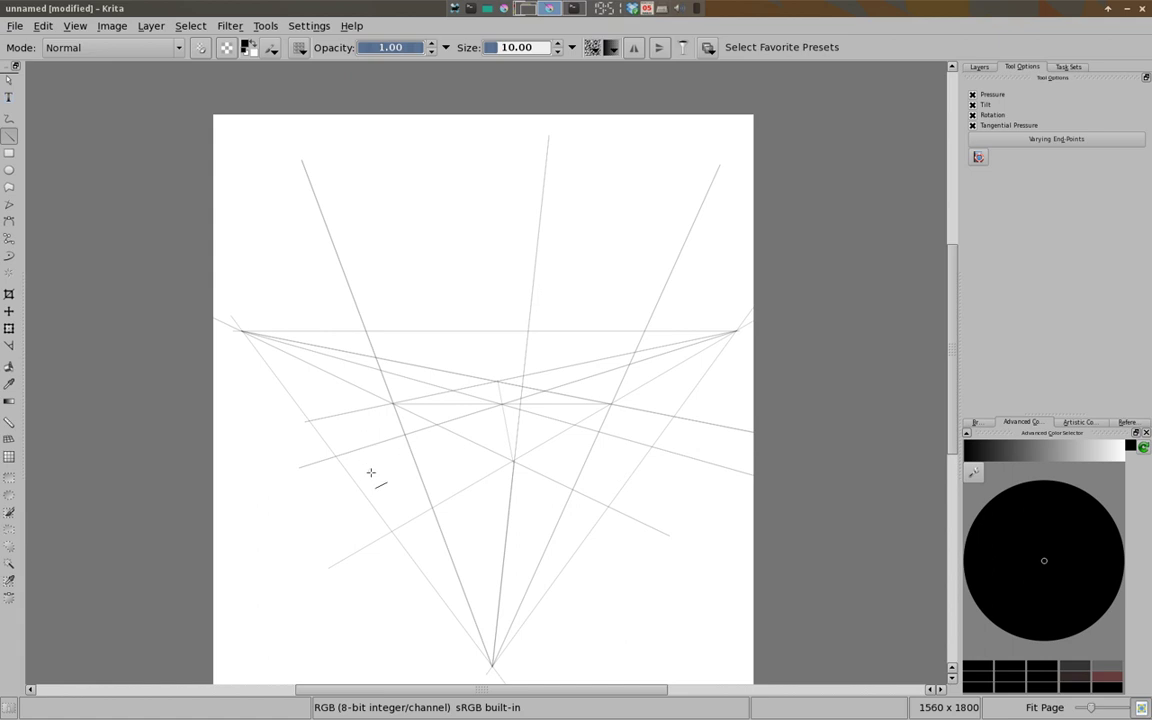
Add ruler assistants along the right and left converging lines, adjusting their ends.
key("a")
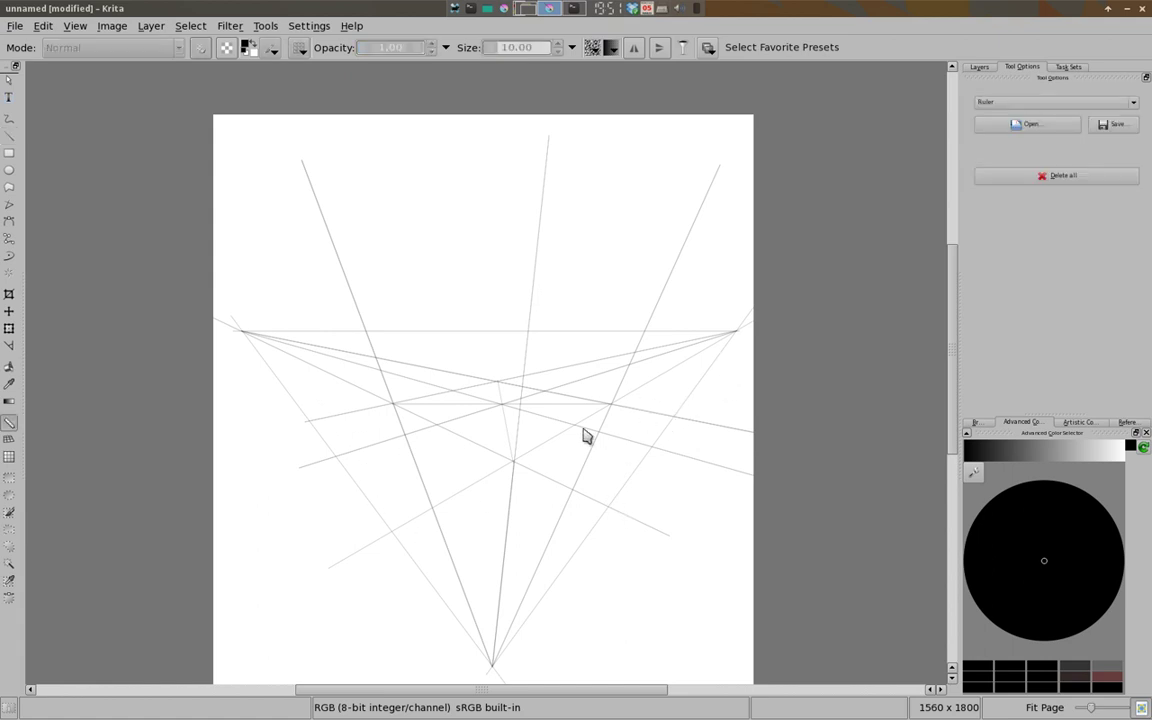
left_click_drag(537, 607, 869, 143)
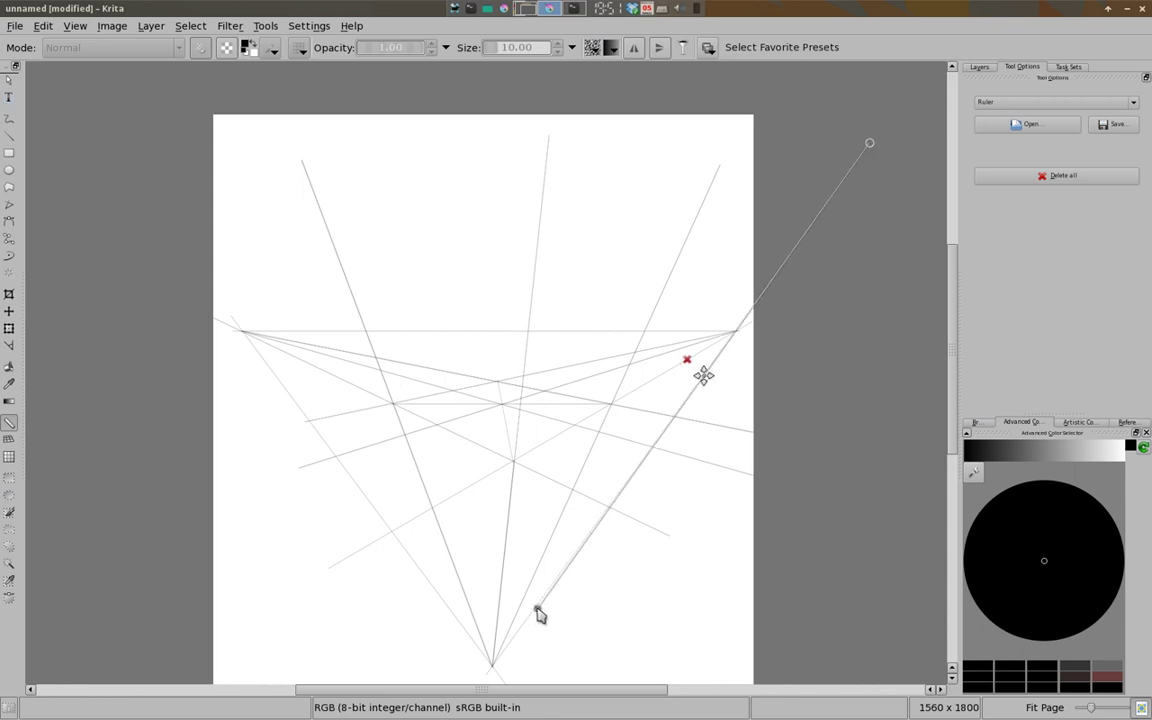
left_click_drag(869, 144, 873, 143)
left_click_drag(142, 160, 456, 617)
left_click_drag(142, 160, 136, 191)
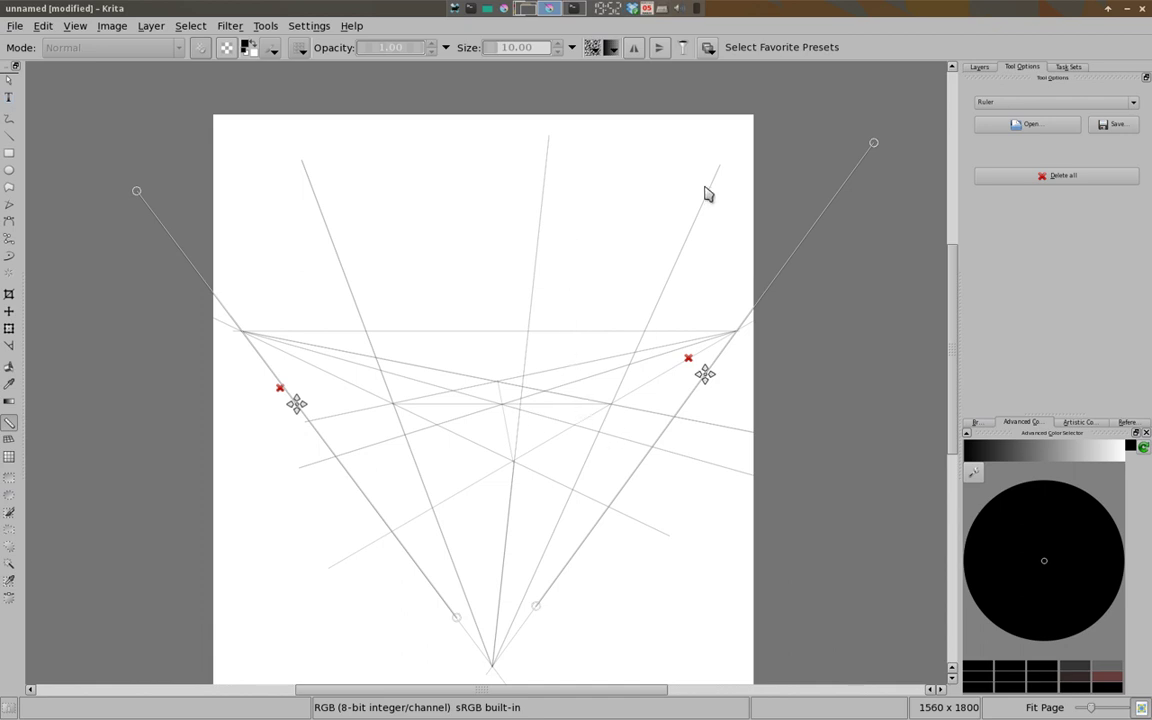
Add two rulers through the left and right vanishing points, extending past the page edges.
left_click_drag(716, 177, 177, 356)
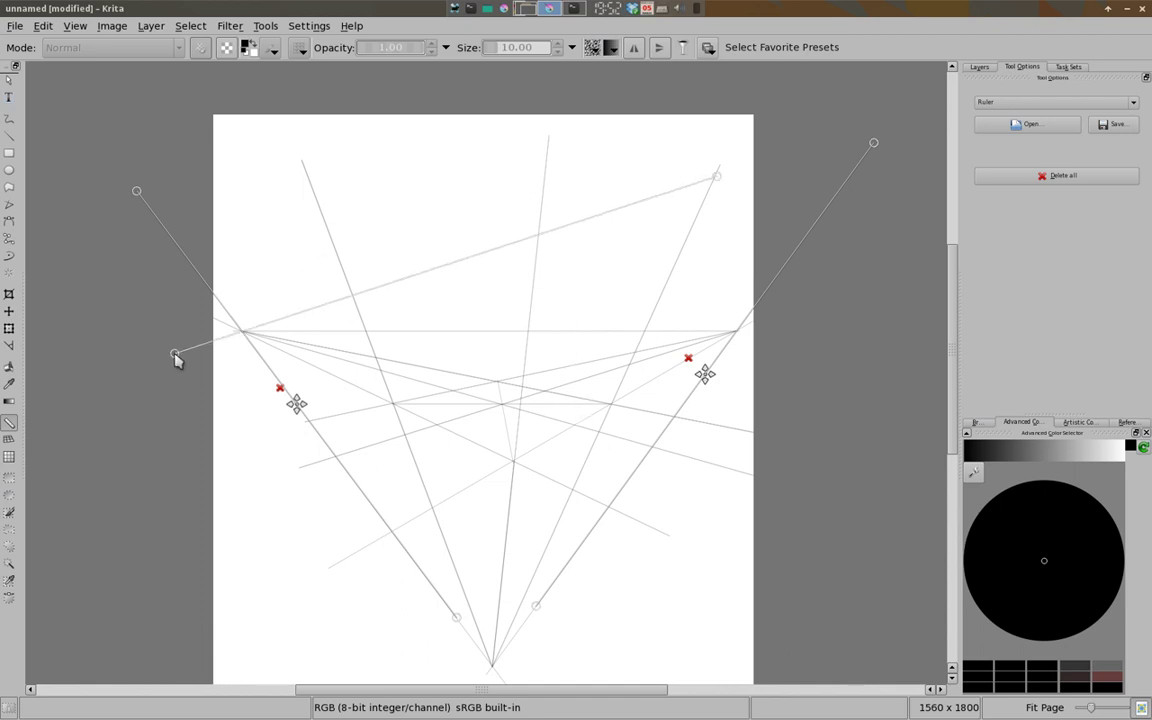
left_click_drag(177, 356, 128, 373)
mouse_move(717, 177)
left_mouse_down()
mouse_move(750, 167)
mouse_move(714, 181)
left_mouse_up()
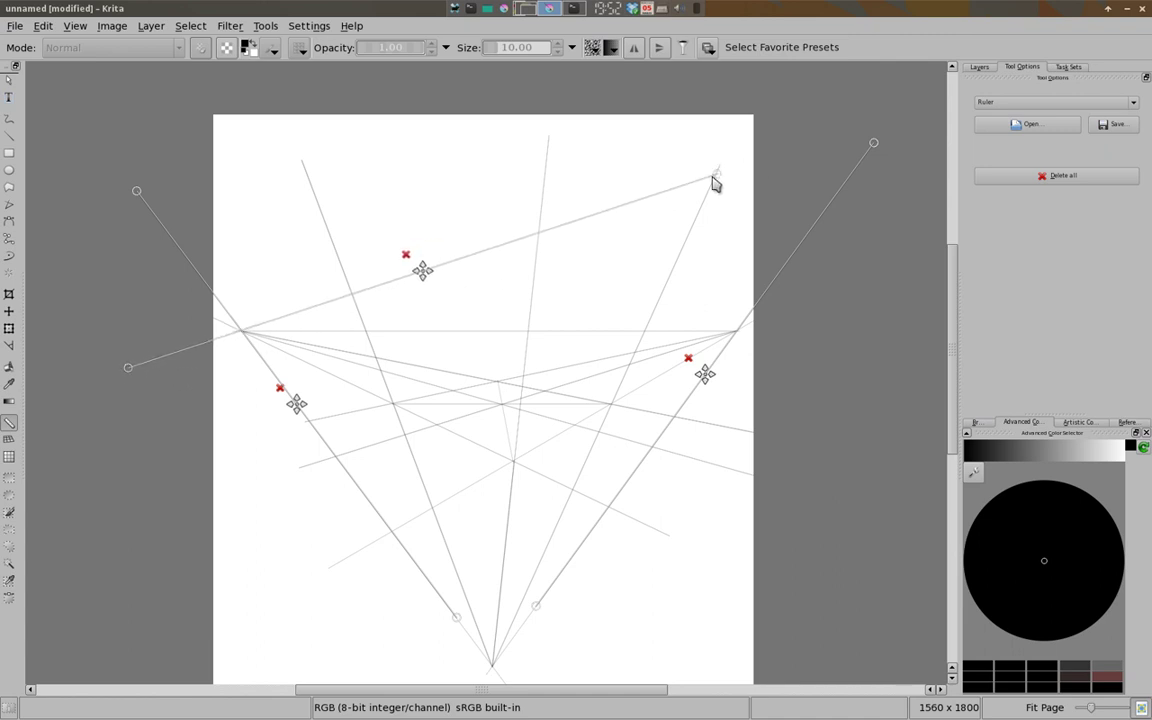
left_click_drag(748, 341, 164, 154)
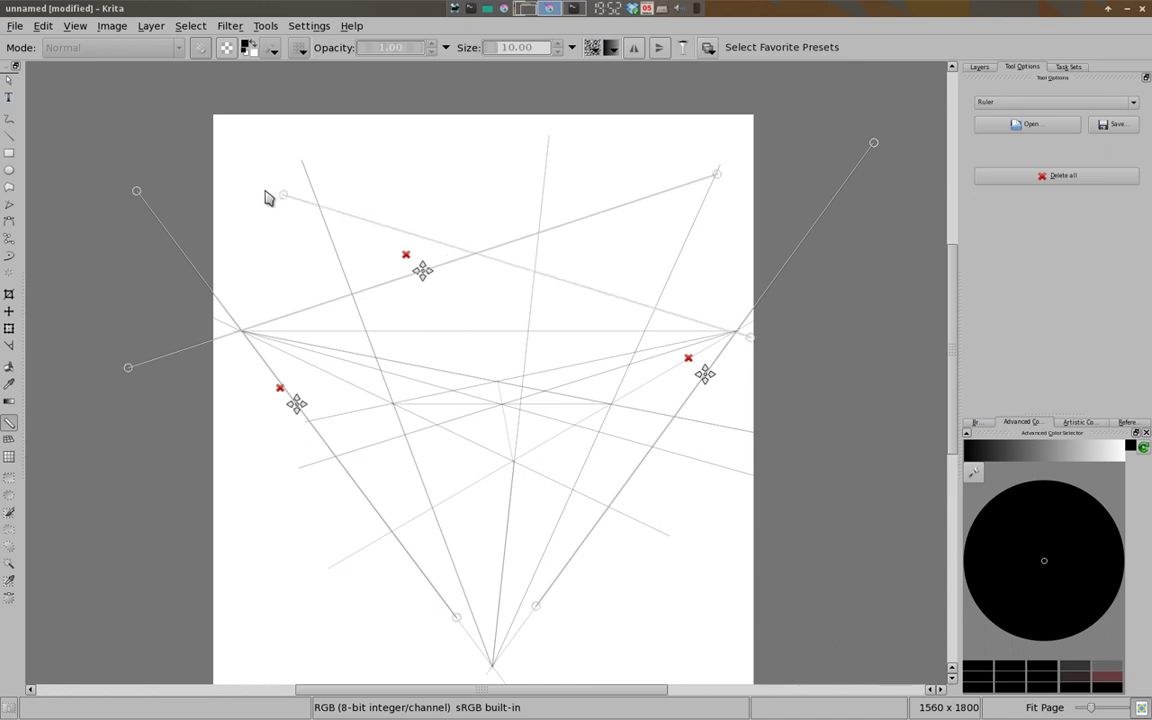
left_click_drag(749, 337, 755, 339)
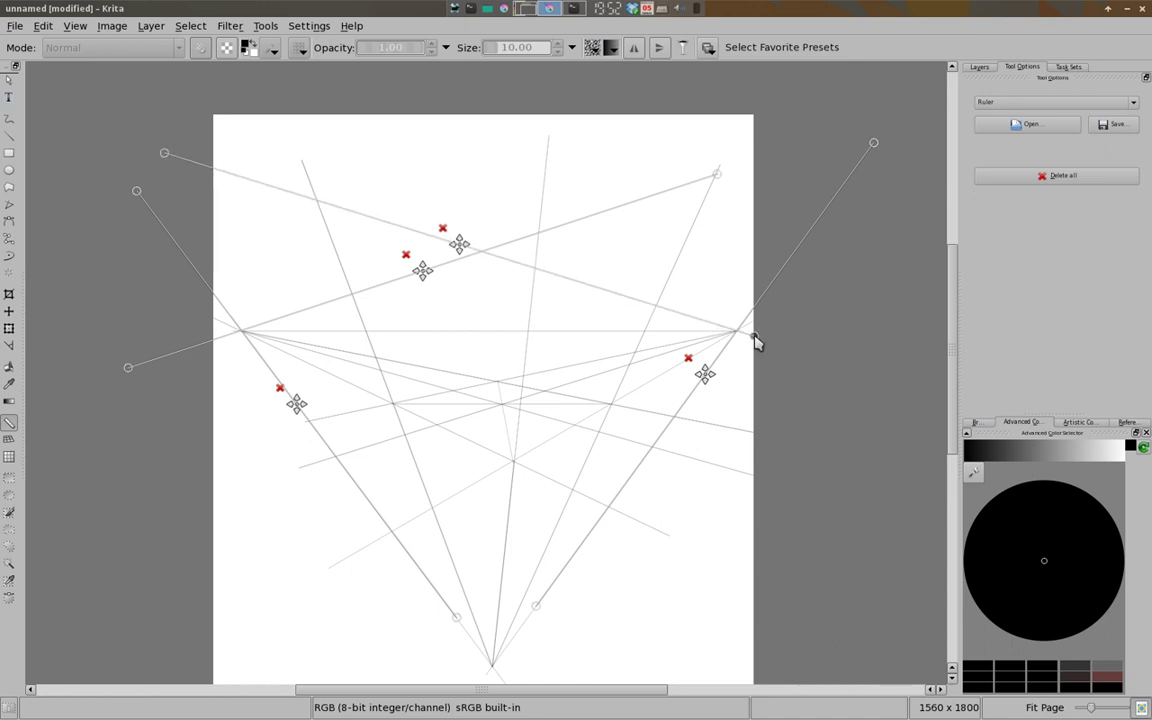
key("v")
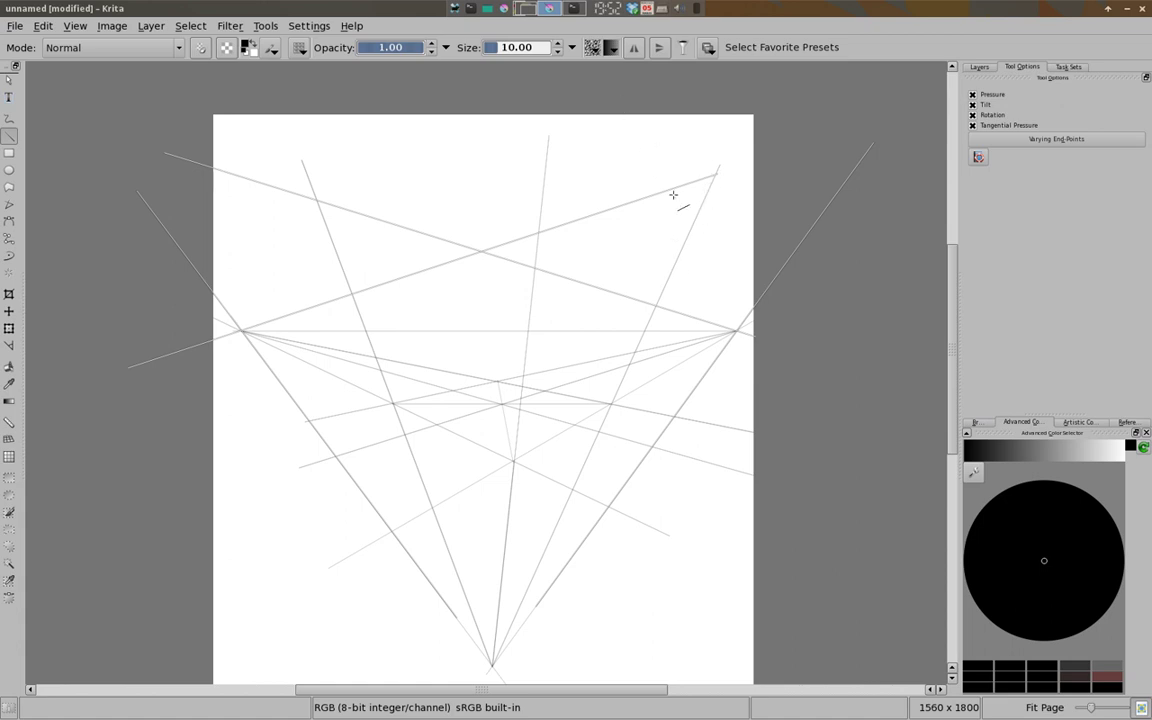
Draw a short line to the right vanishing point and snap a ruler's end onto it.
left_click_drag(657, 219, 640, 285)
left_click_drag(532, 203, 556, 253)
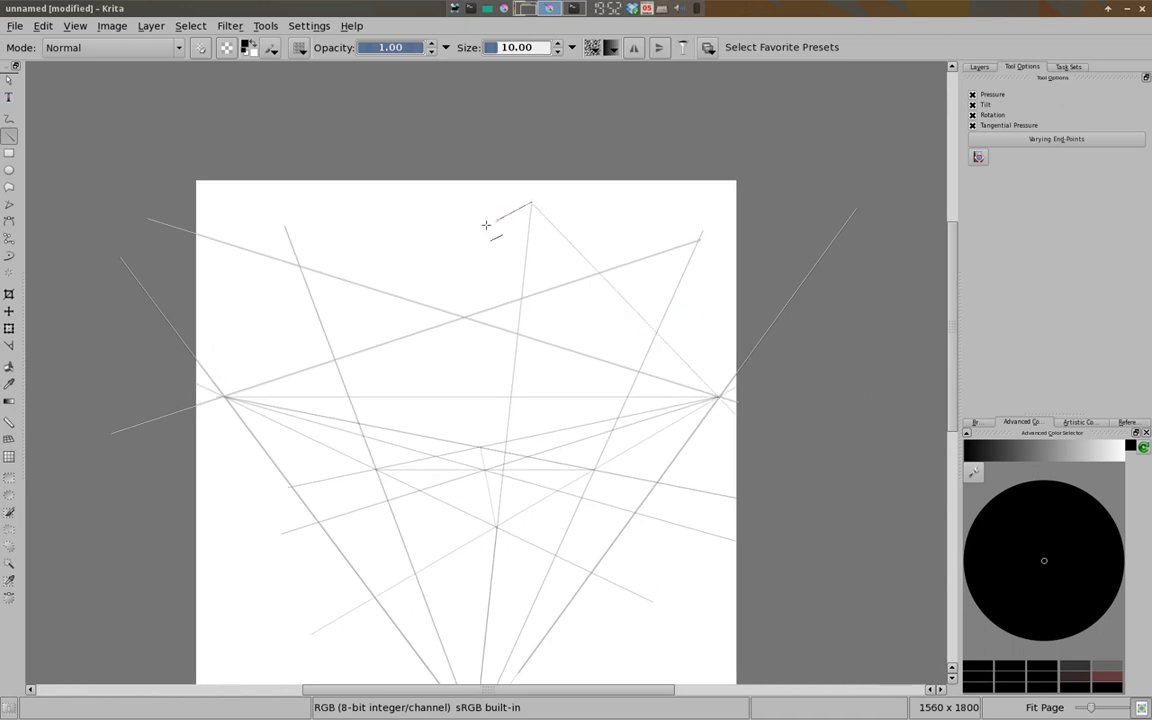
left_click(9, 421)
left_click_drag(150, 225, 389, 66)
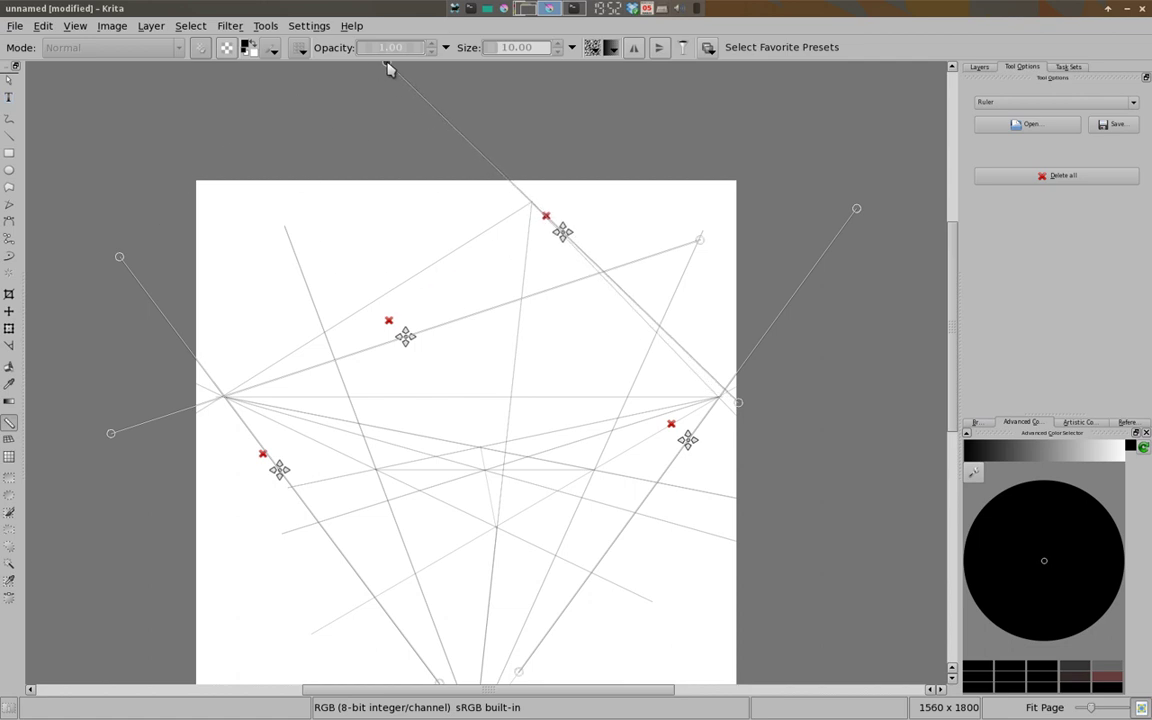
left_click_drag(736, 403, 721, 404)
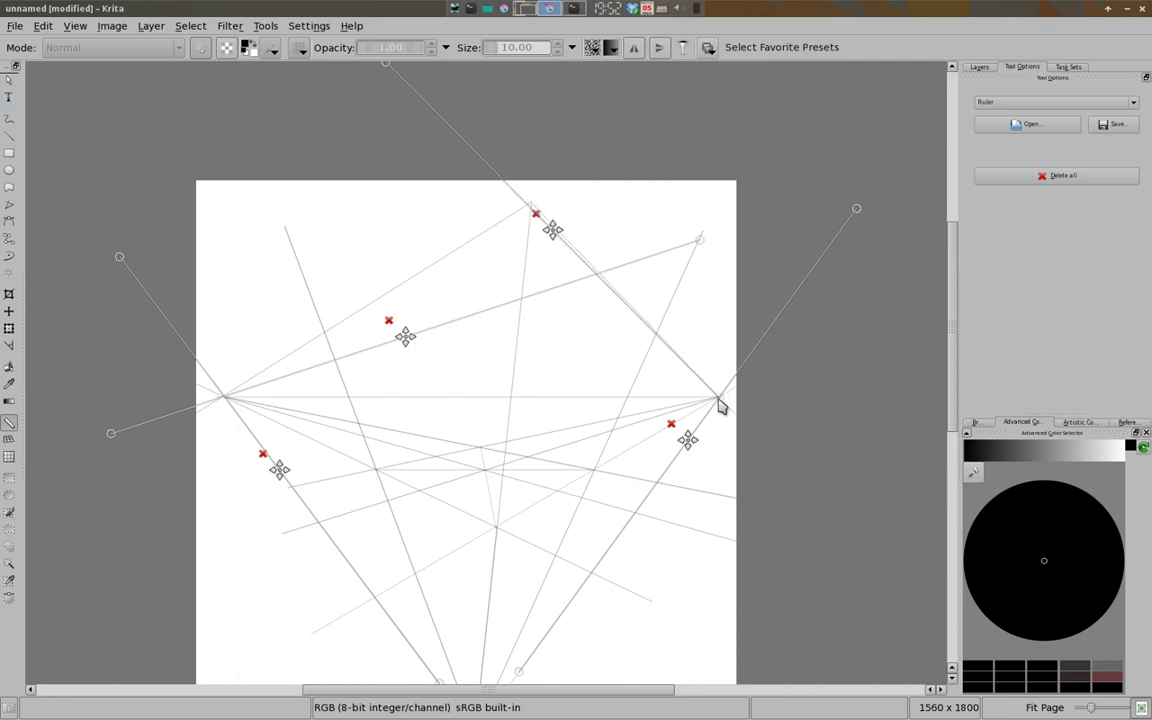
Anchor the upper ruler on the left vanishing point, extending it past the canvas edge.
scroll(400, 140, "up", 3)
scroll(540, 249, "left", 4)
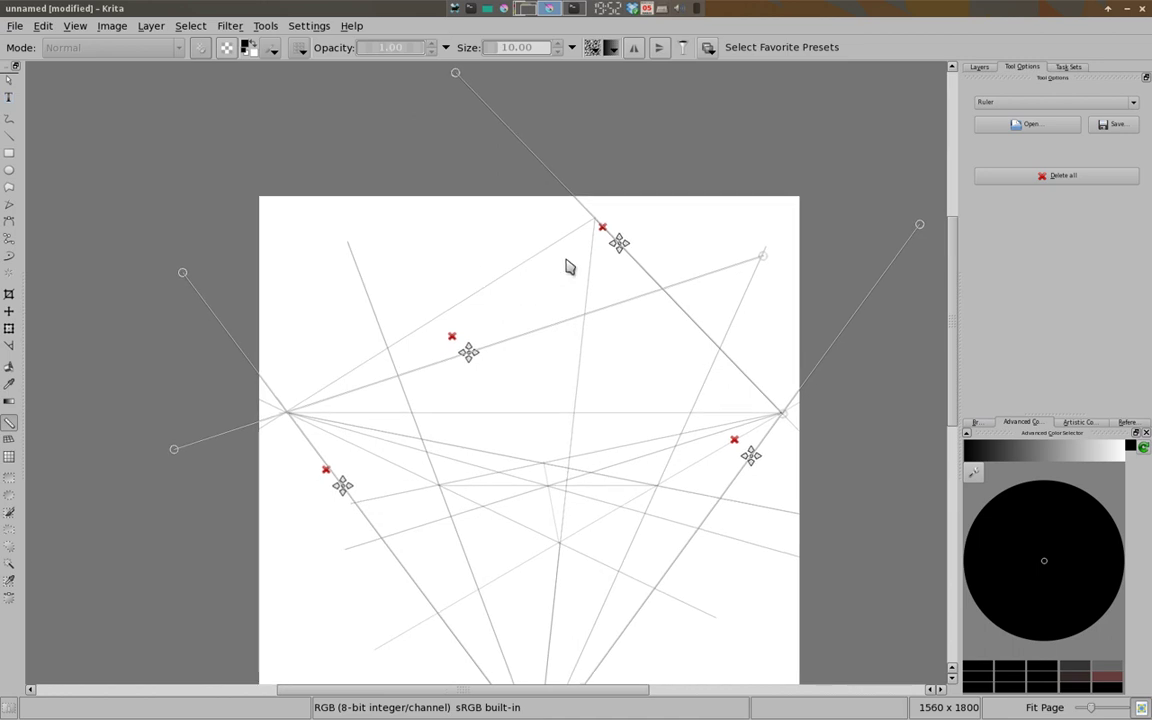
left_click_drag(766, 259, 687, 168)
left_click_drag(174, 449, 286, 413)
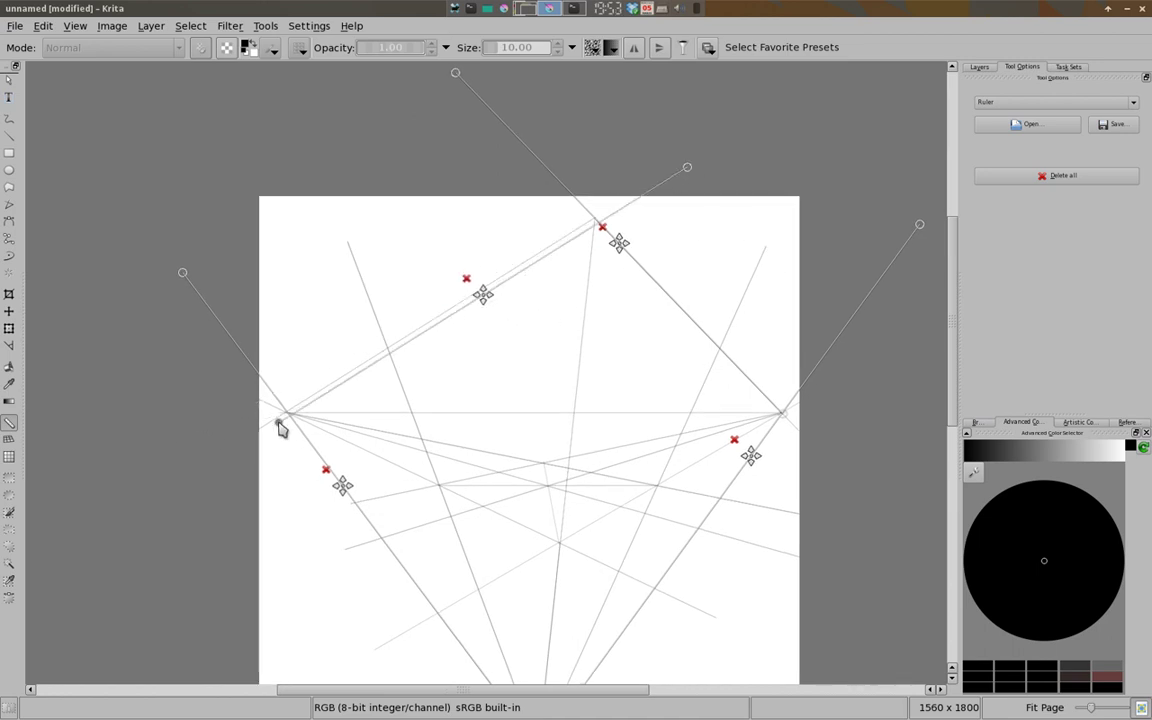
left_click_drag(687, 167, 686, 157)
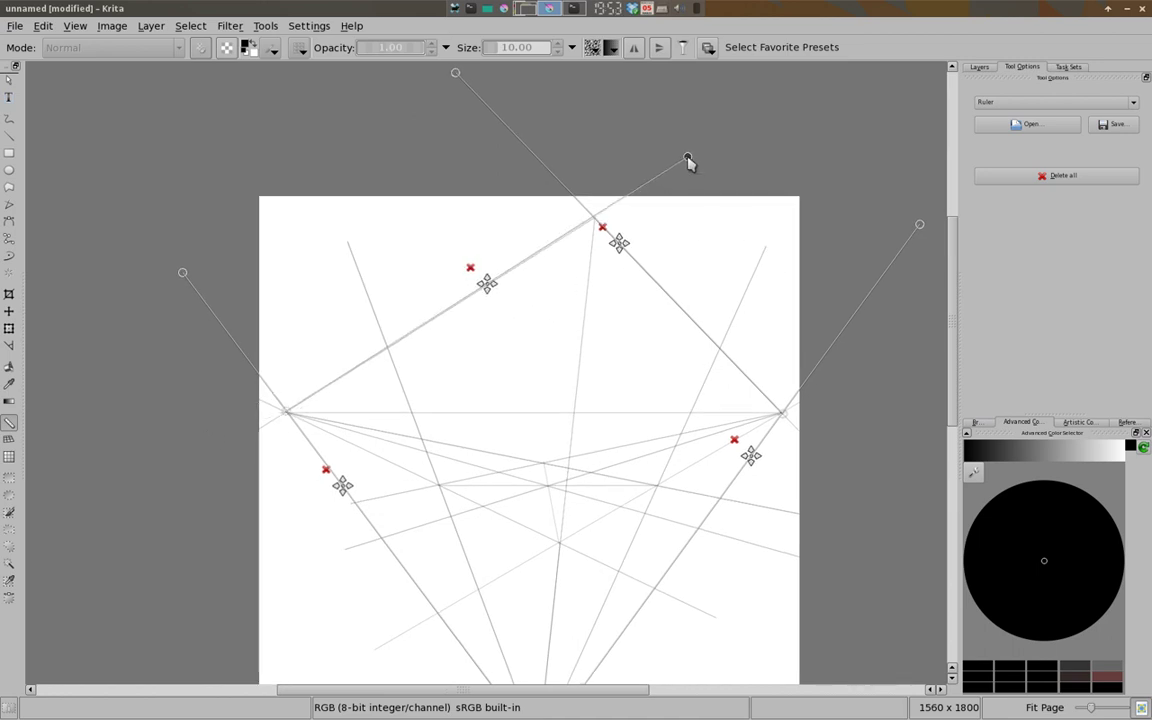
Add rulers from the bottom point to the right and left vanishing points.
scroll(600, 270, "down", 3)
scroll(600, 270, "down", 2)
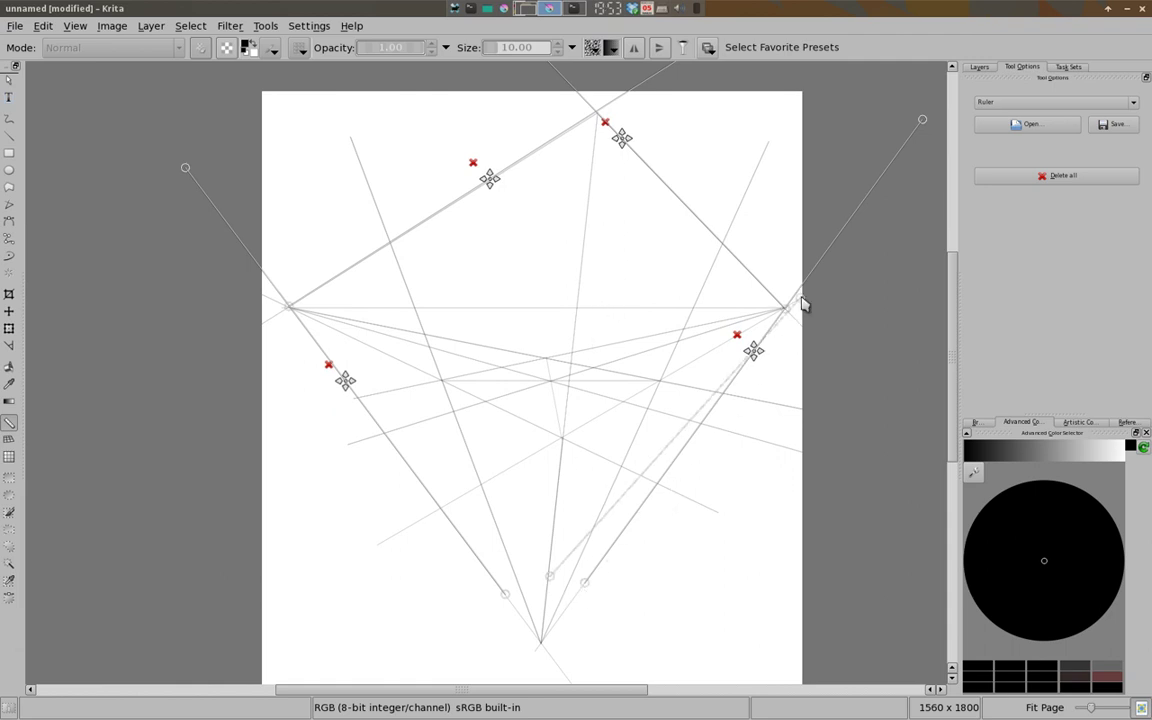
left_click_drag(548, 578, 785, 309)
mouse_move(549, 578)
left_mouse_down()
mouse_move(541, 588)
mouse_move(287, 307)
left_mouse_up()
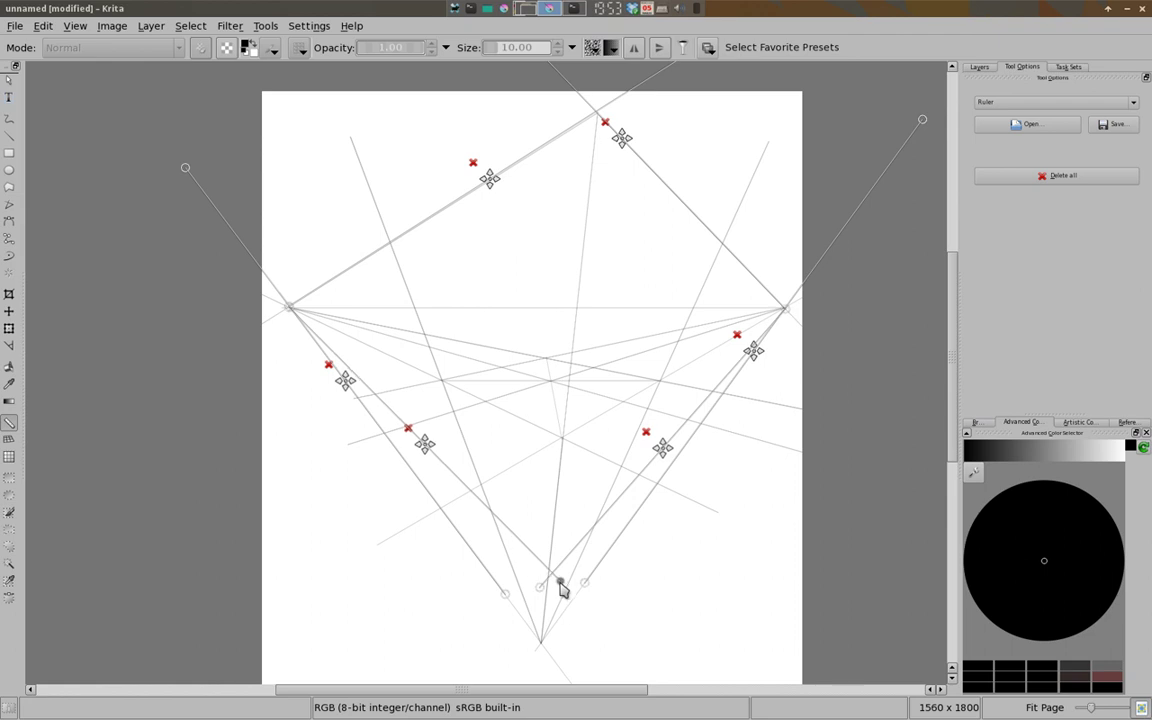
left_click_drag(557, 583, 560, 588)
Place a four-corner Perspective assistant, then delete it.
left_click(1031, 106)
left_click(1029, 116)
left_click_drag(604, 118, 560, 531)
left_click(547, 578)
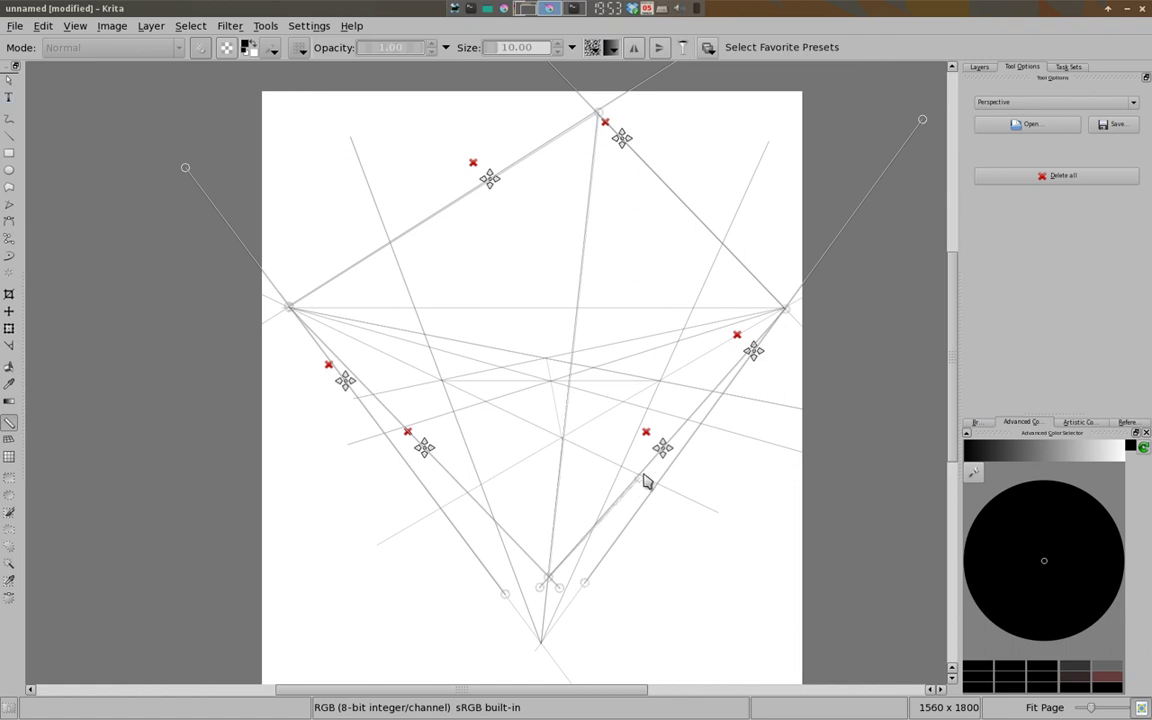
left_click(593, 527)
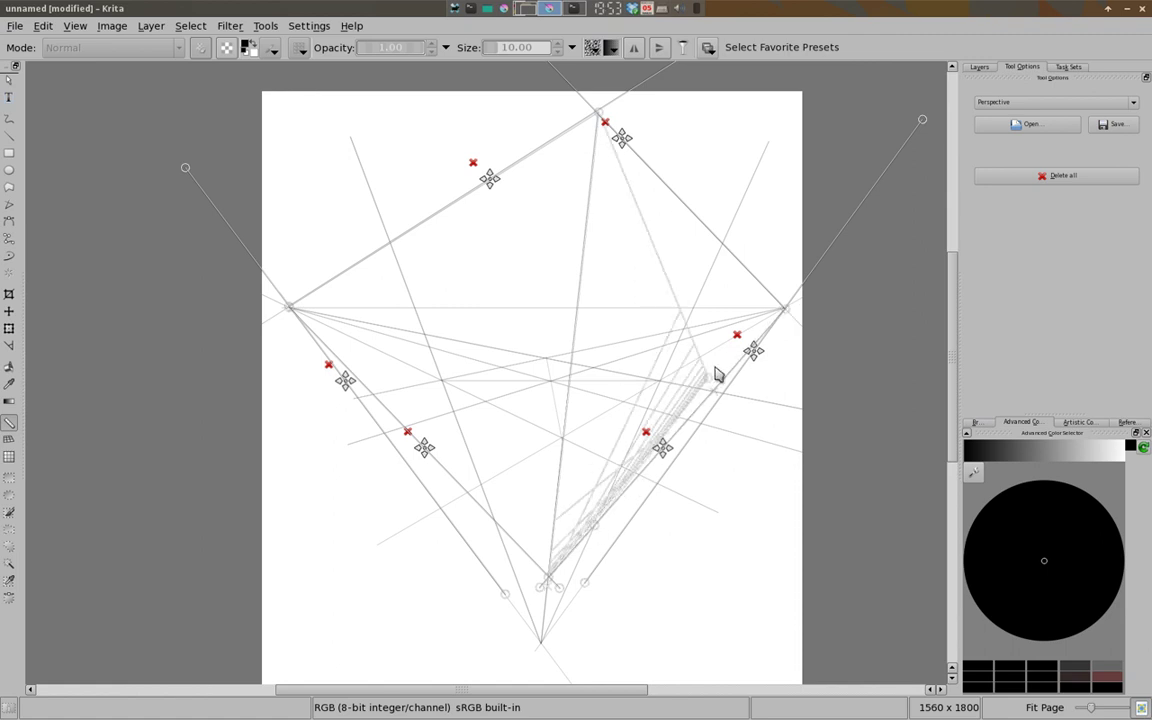
left_click(720, 244)
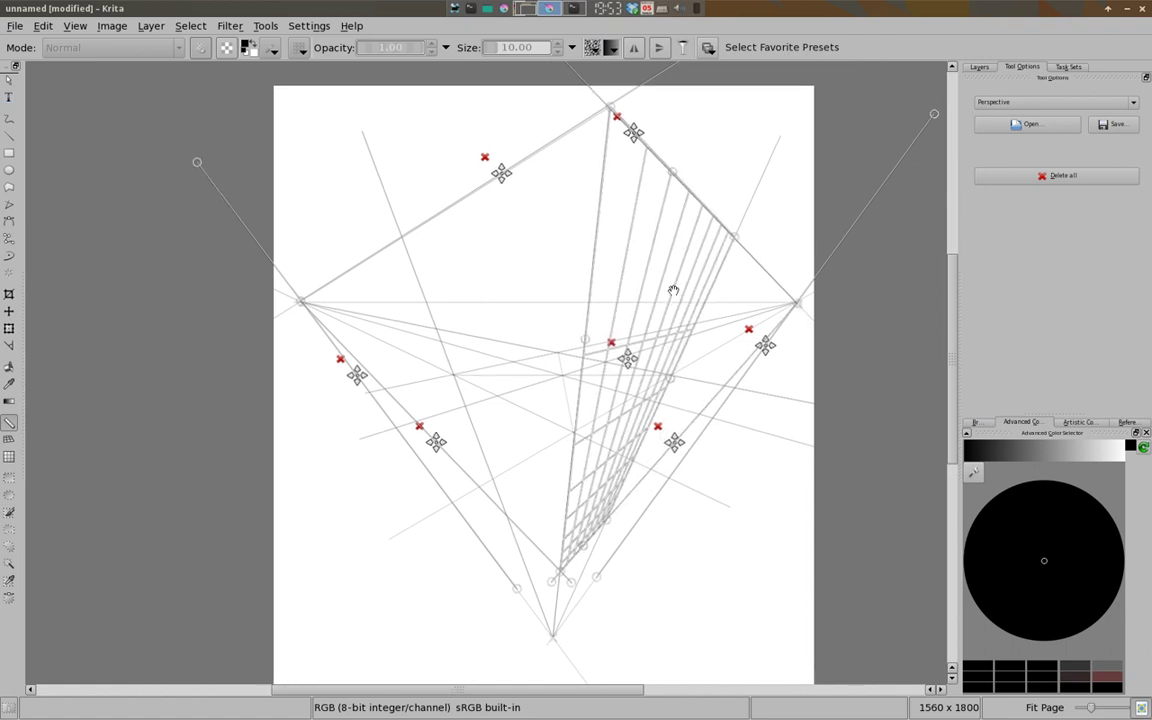
left_click(614, 342)
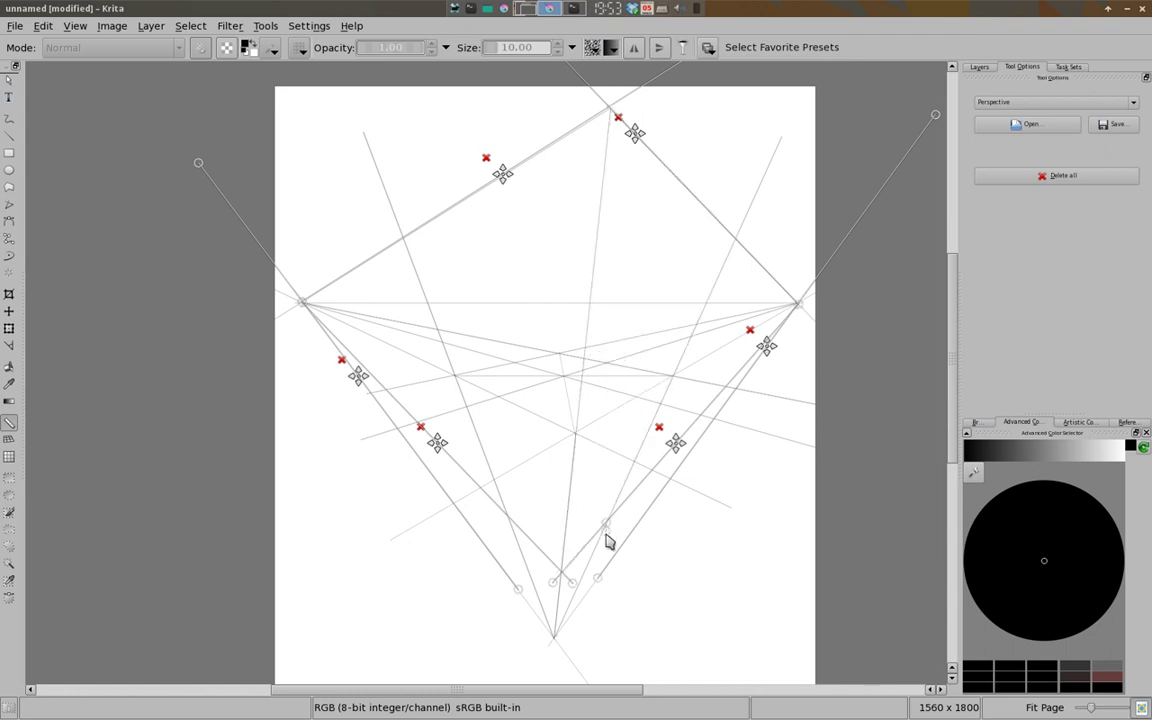
Add a small perspective grid at lower right and draw a line toward the left vanishing point.
left_click(578, 490)
key("v")
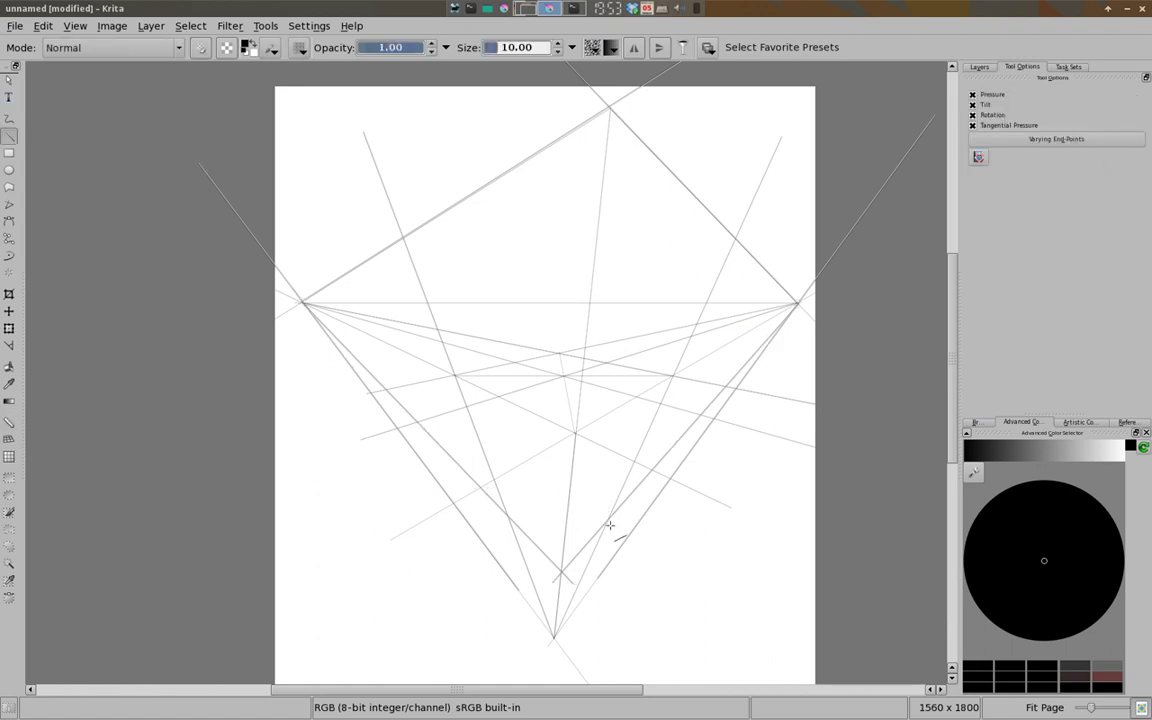
left_click_drag(610, 522, 284, 294)
Draw a line to the right vanishing point and several lines fanning up from the bottom point.
left_click_drag(507, 513, 839, 278)
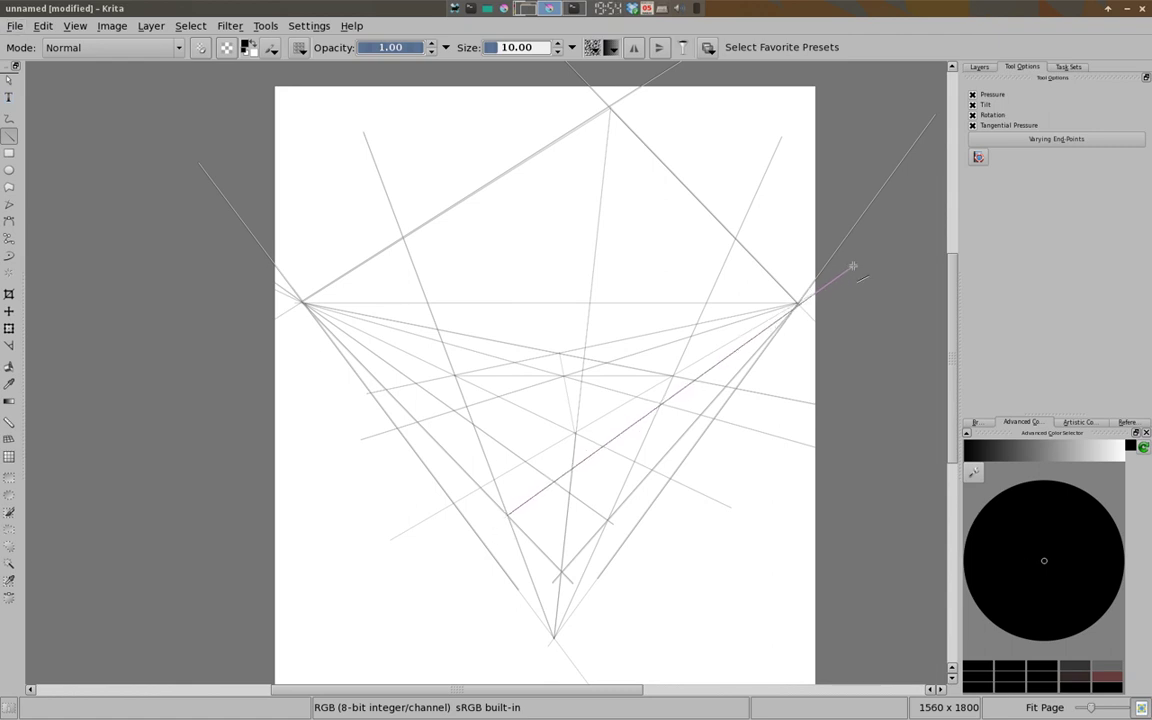
left_click_drag(839, 278, 732, 326)
left_click_drag(498, 396, 555, 645)
left_click_drag(606, 366, 553, 636)
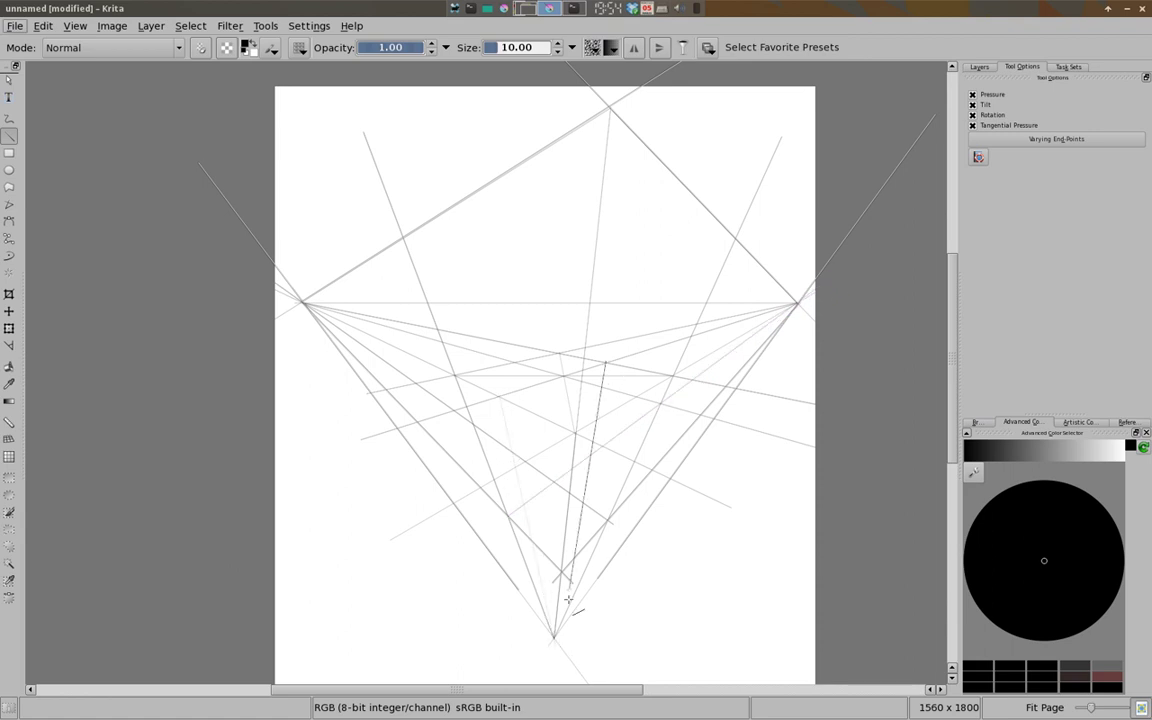
left_click_drag(532, 538, 580, 500)
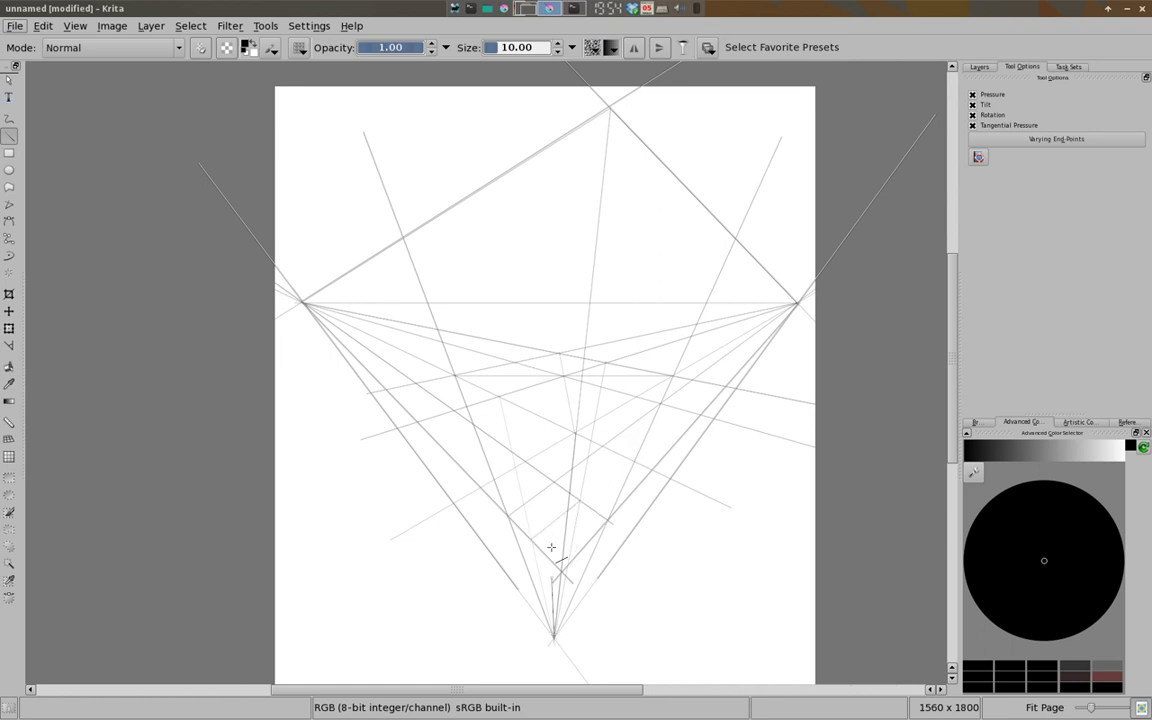
left_click_drag(481, 123, 553, 630)
mouse_move(556, 583)
left_mouse_down()
mouse_move(681, 337)
mouse_move(732, 116)
left_mouse_up()
left_click_drag(557, 635, 657, 98)
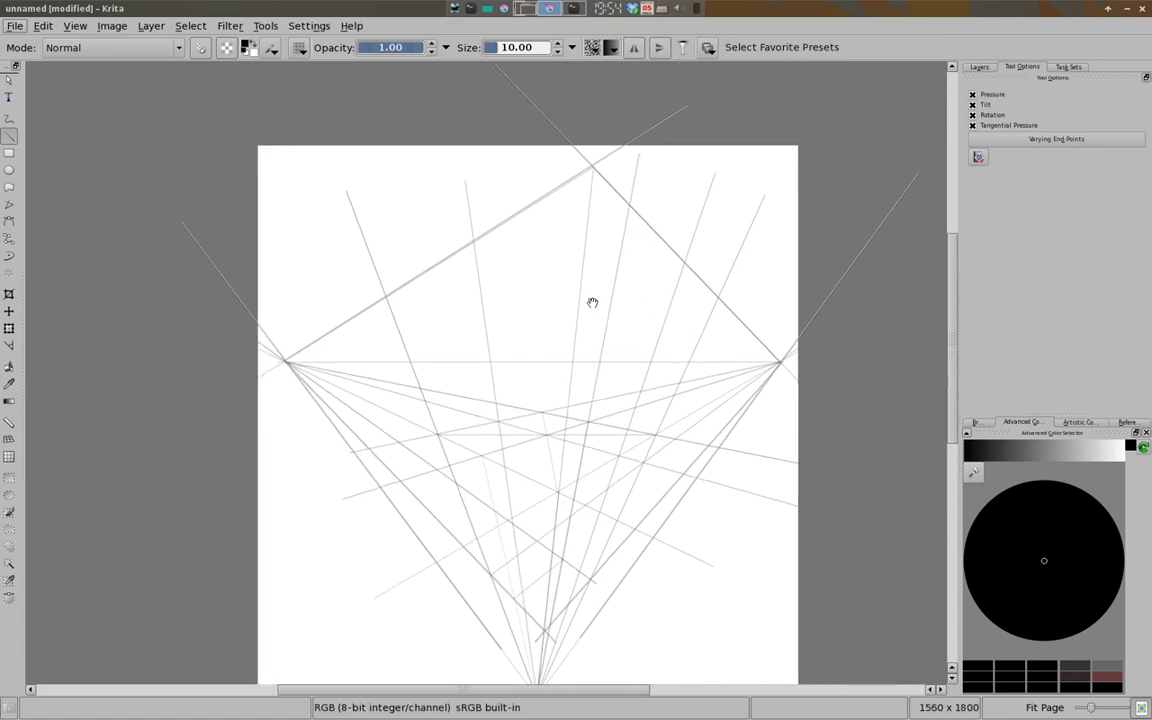
Switch the assistant type from Ellipse to Ruler and add a ruler reaching above the canvas.
left_click(1040, 103)
left_click(1030, 114)
left_click_drag(778, 363, 781, 368)
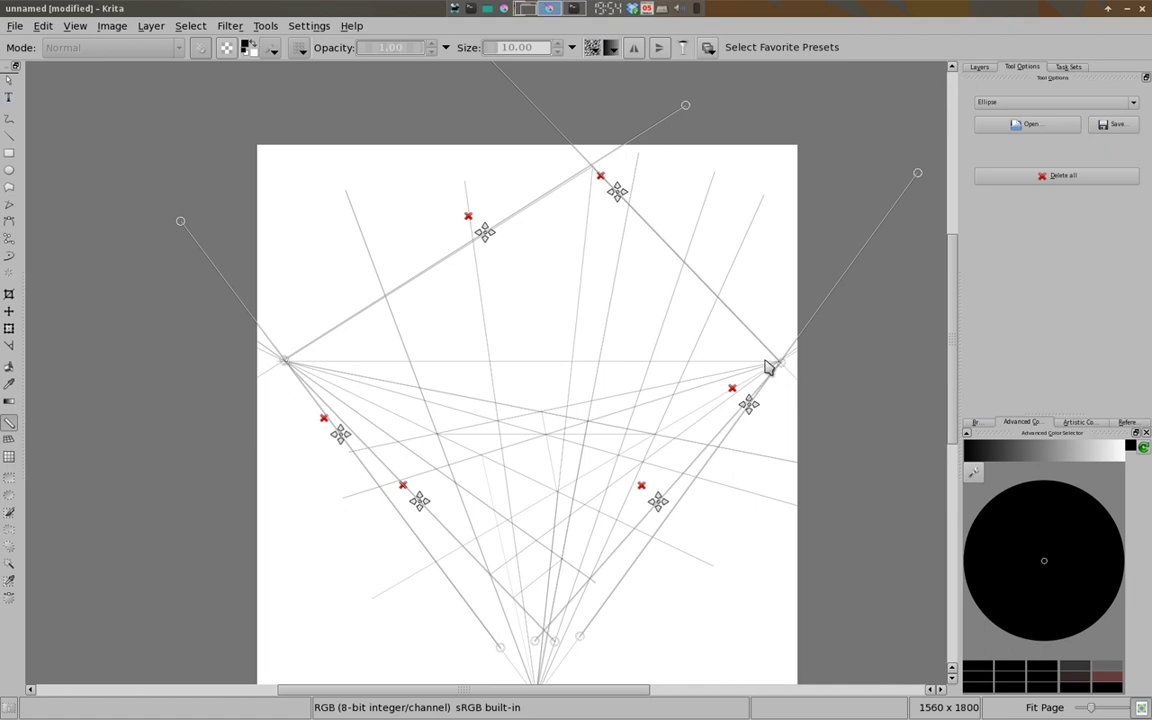
left_click(1004, 104)
left_click(987, 131)
mouse_move(603, 282)
left_mouse_down()
mouse_move(703, 330)
mouse_move(342, 140)
mouse_move(352, 118)
left_mouse_up()
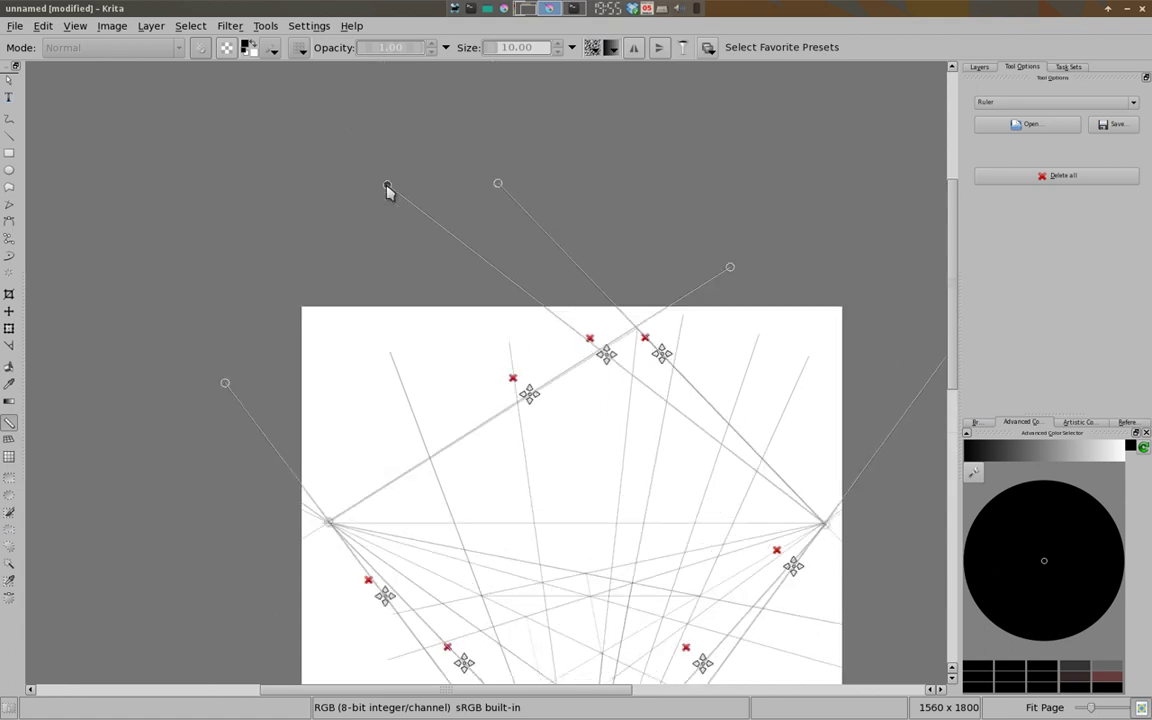
left_click_drag(352, 118, 304, 85)
Raise another ruler endpoint above the top of the canvas.
scroll(491, 301, "down", 1)
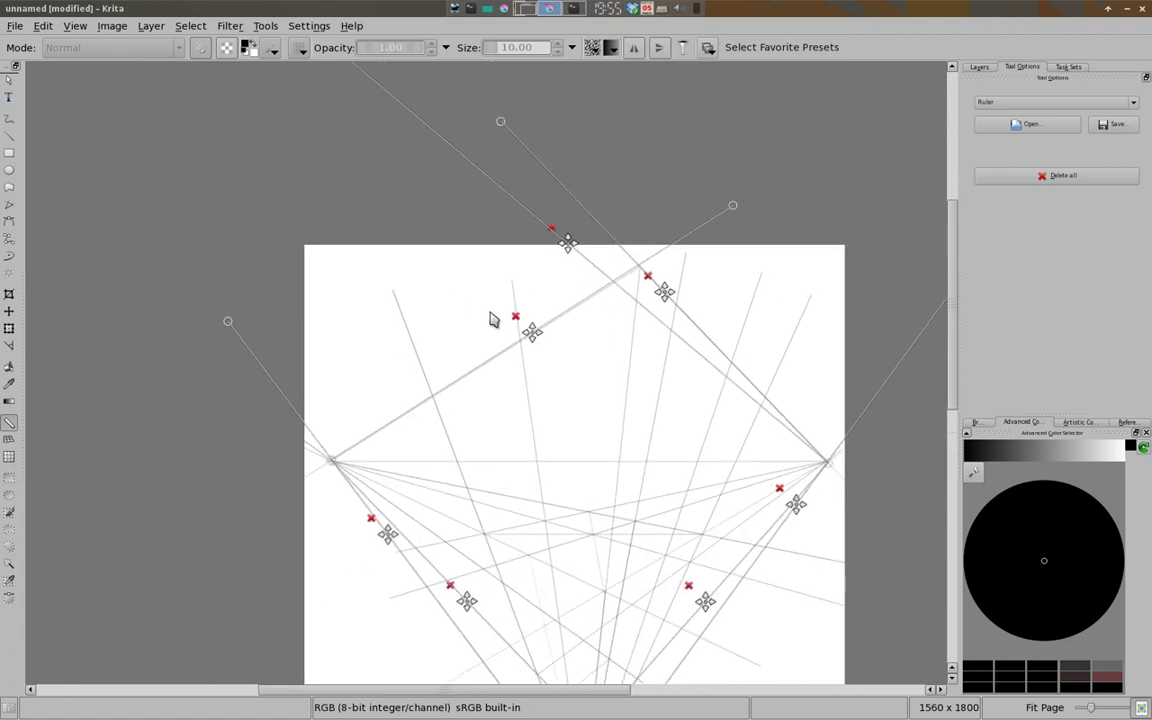
scroll(505, 300, "down", 1)
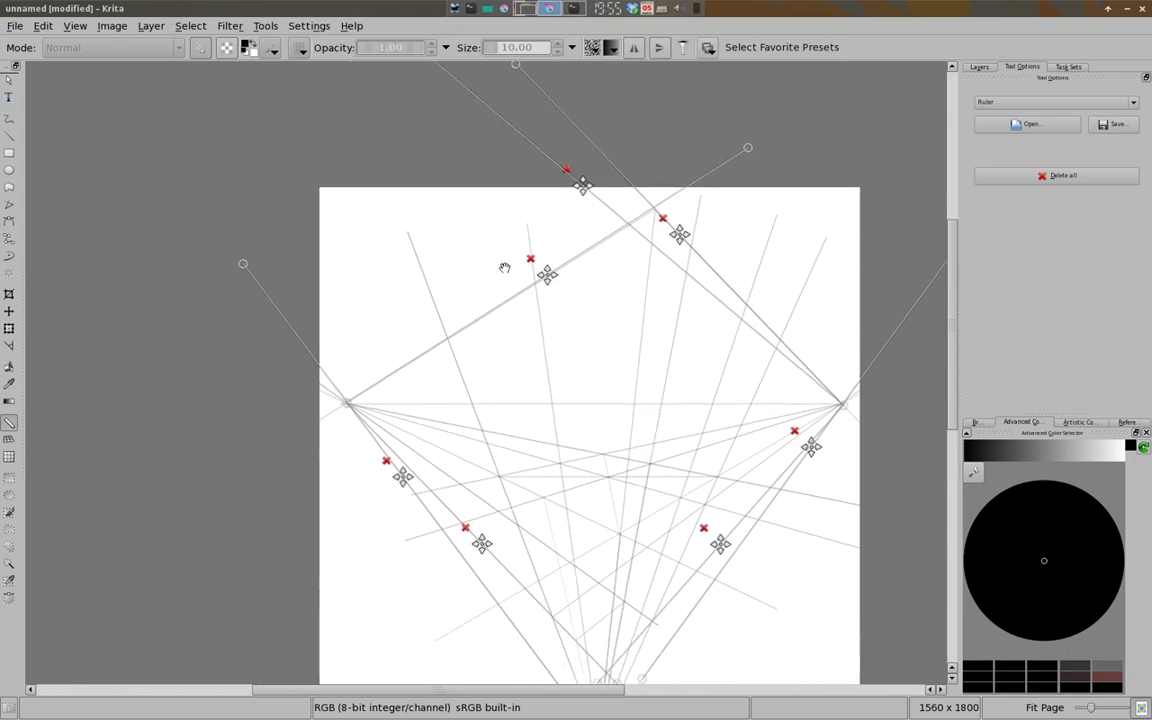
scroll(505, 250, "down", 2)
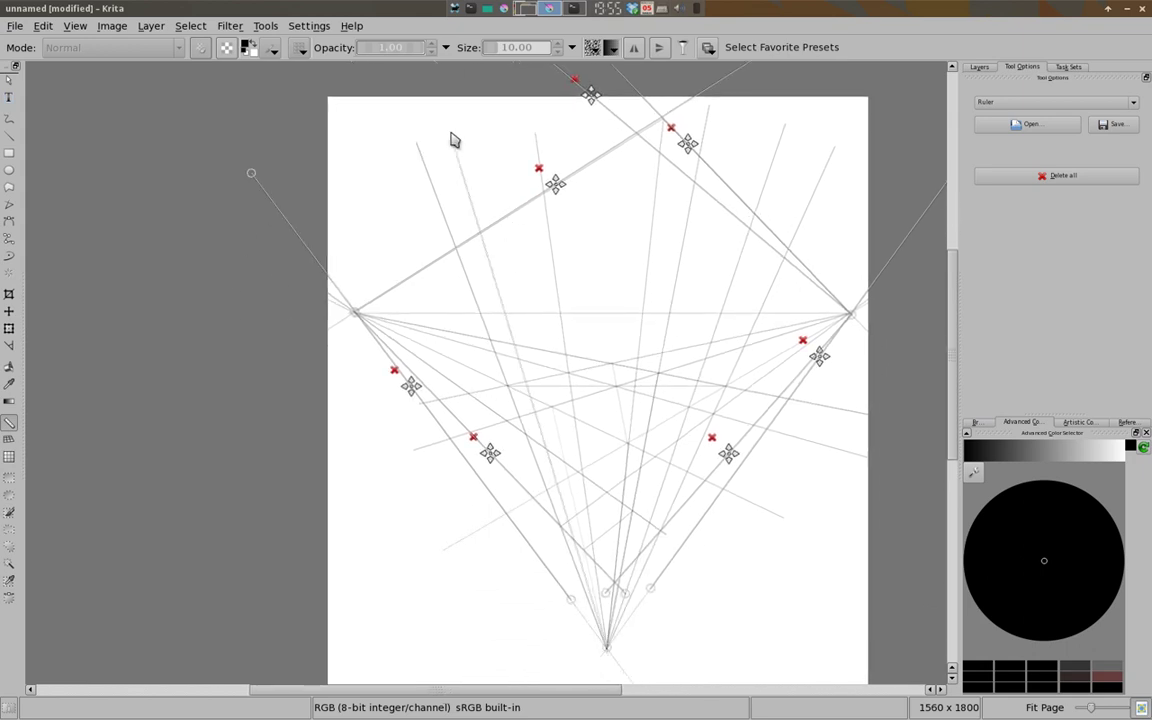
scroll(452, 139, "up", 5)
scroll(547, 455, "down", 4)
left_click_drag(500, 257, 477, 135)
scroll(505, 280, "up", 1)
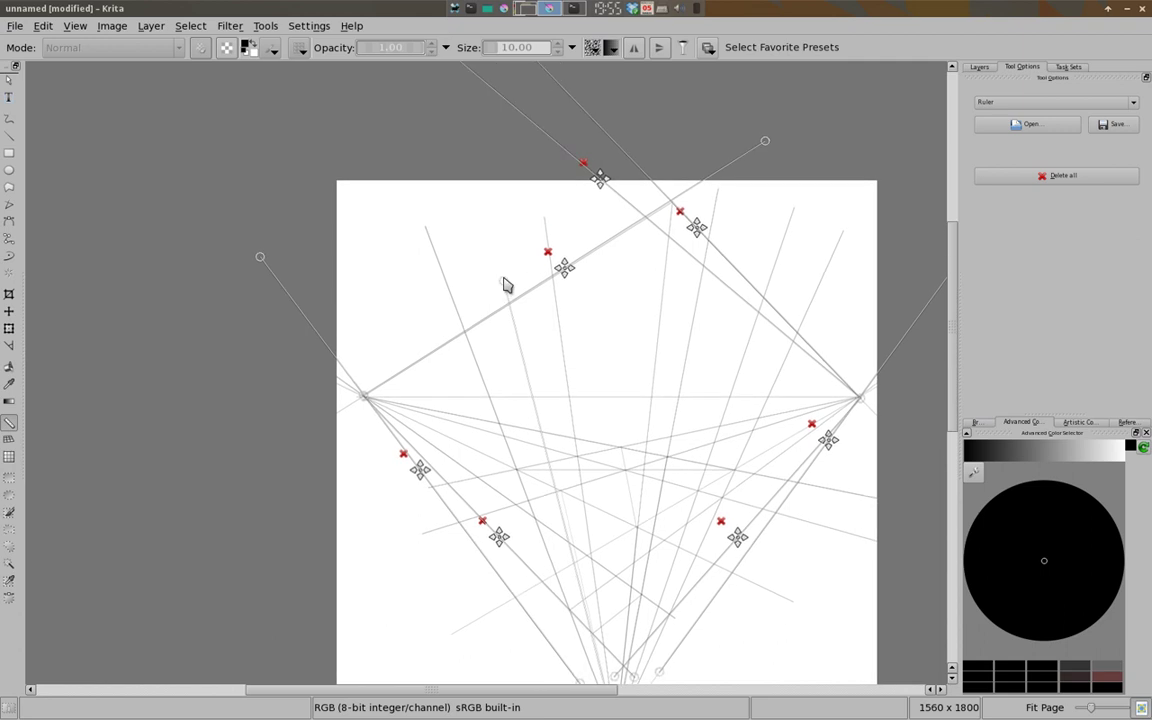
scroll(501, 265, "up", 3)
scroll(522, 226, "down", 2)
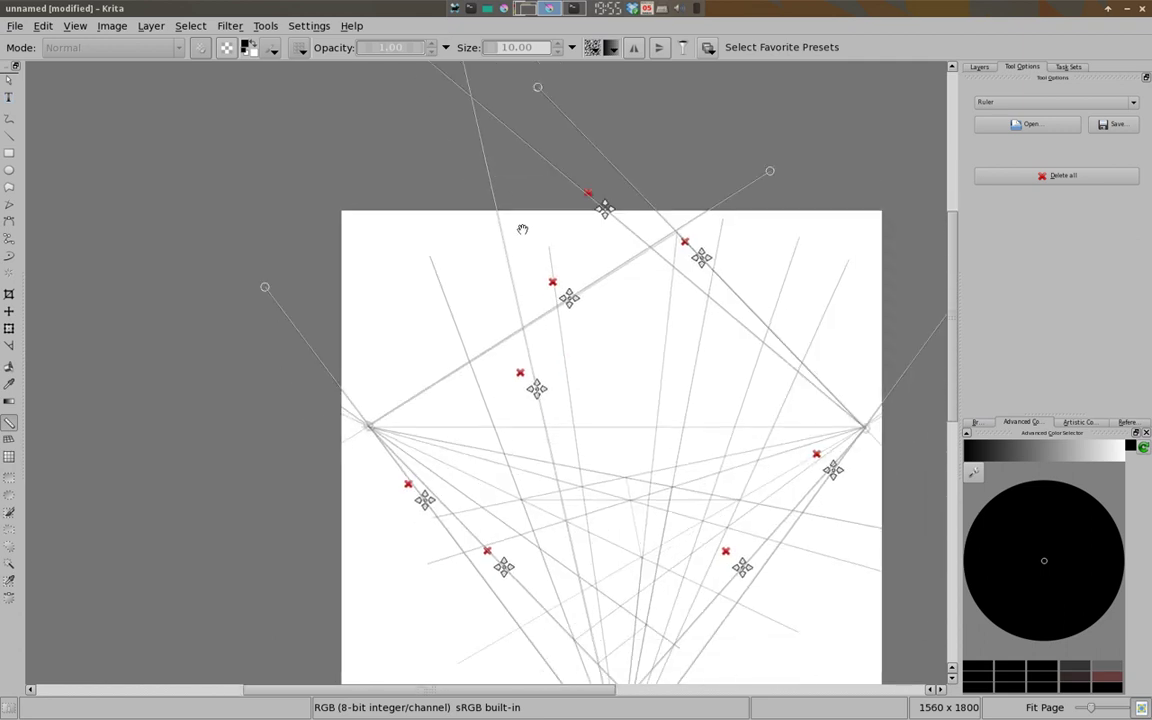
scroll(707, 355, "down", 1)
Set the assistant type to Perspective and place its first corner near the top.
left_click(1056, 101)
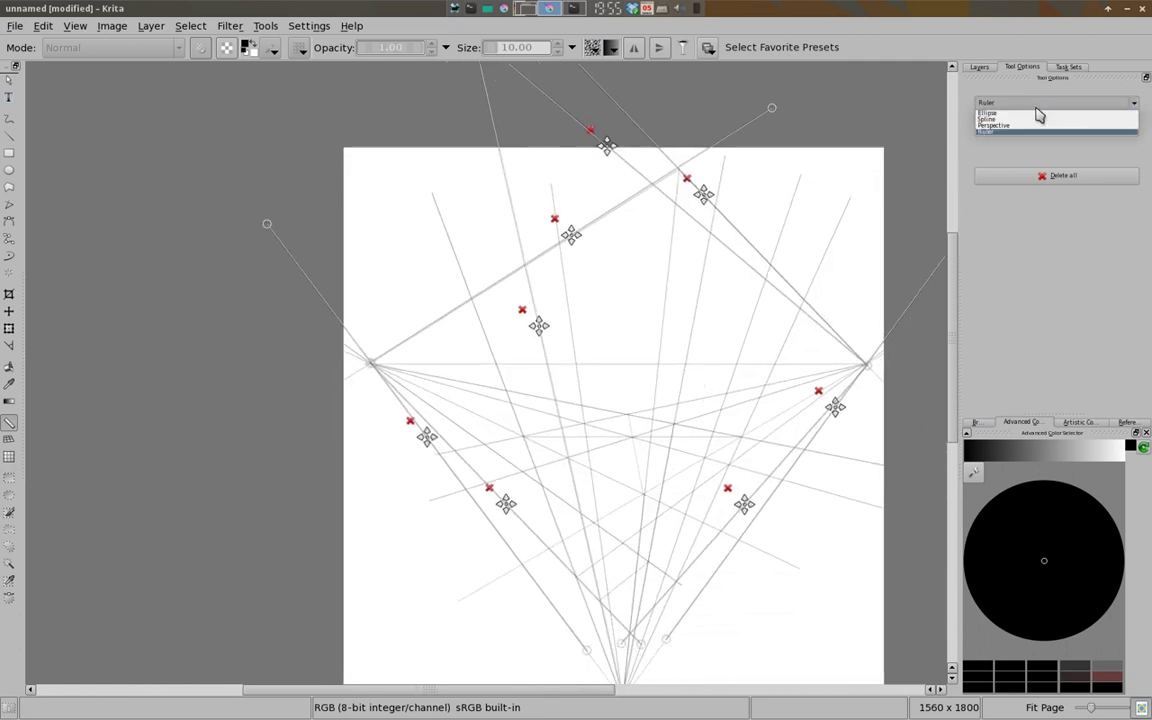
left_click(1000, 120)
scroll(503, 116, "up", 1)
left_click(487, 101)
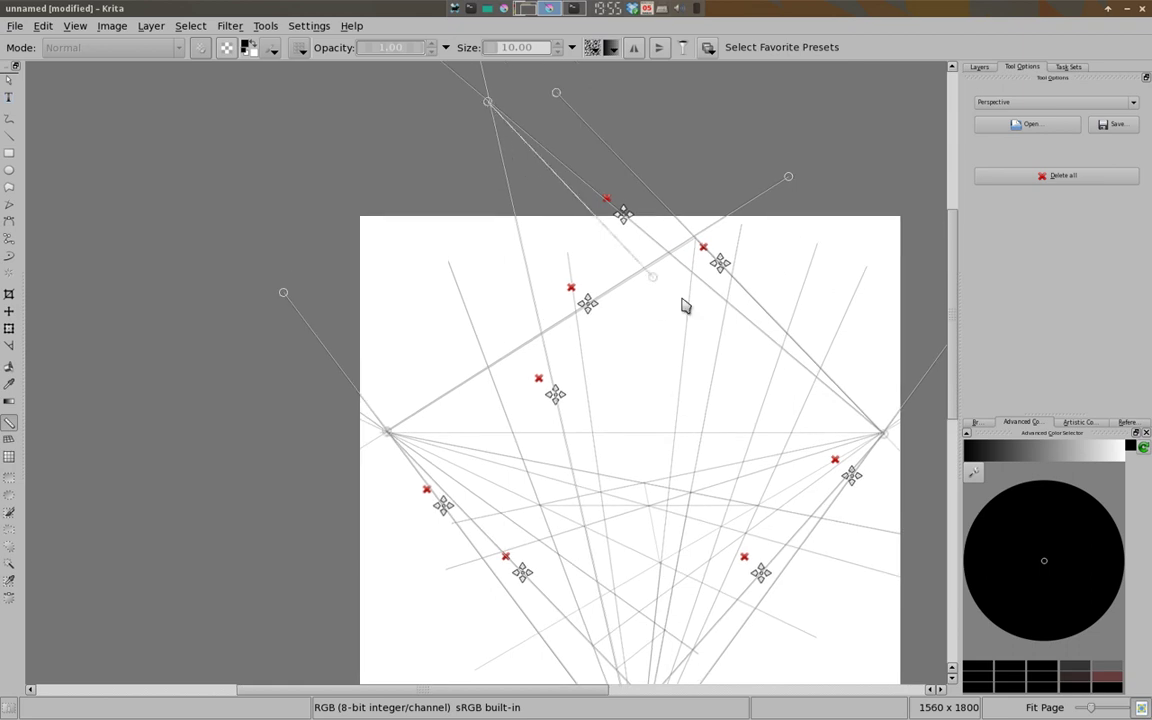
Adjust the new perspective guide's corner and draw a guide line toward the lower vanishing point.
mouse_move(703, 492)
left_mouse_down()
mouse_move(771, 360)
mouse_move(771, 470)
mouse_move(800, 367)
left_mouse_up()
mouse_move(717, 459)
left_mouse_down()
mouse_move(751, 350)
mouse_move(725, 514)
mouse_move(722, 499)
mouse_move(763, 443)
mouse_move(645, 555)
mouse_move(661, 548)
left_mouse_up()
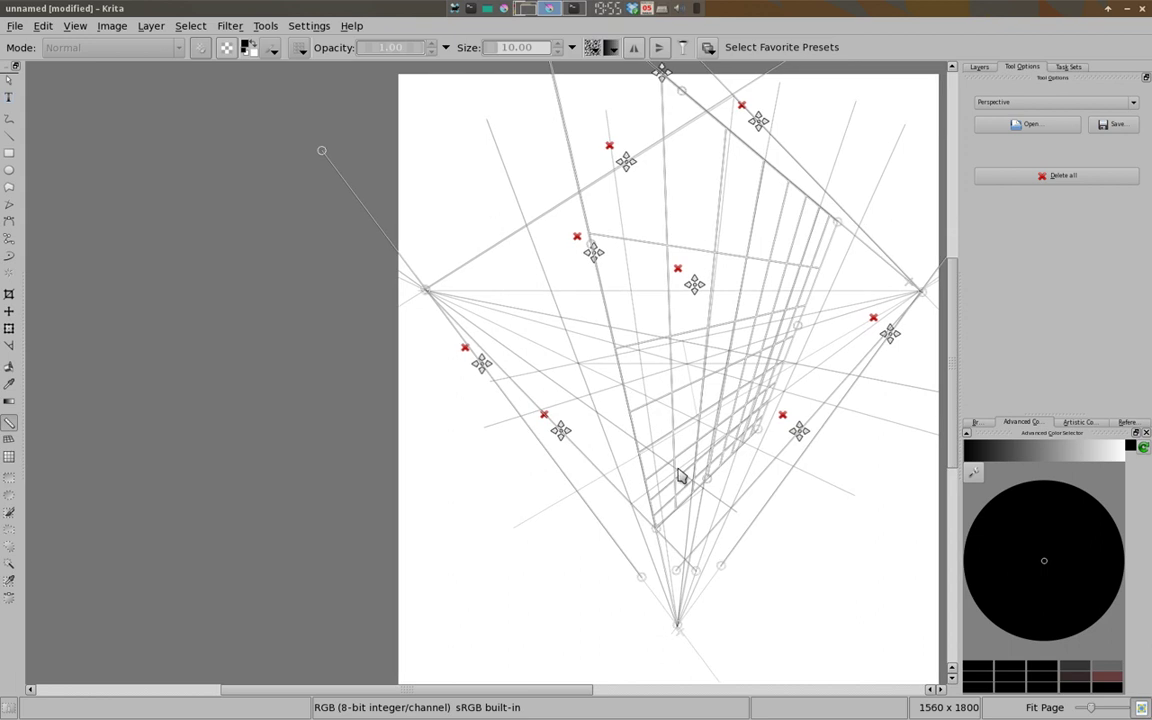
key("v")
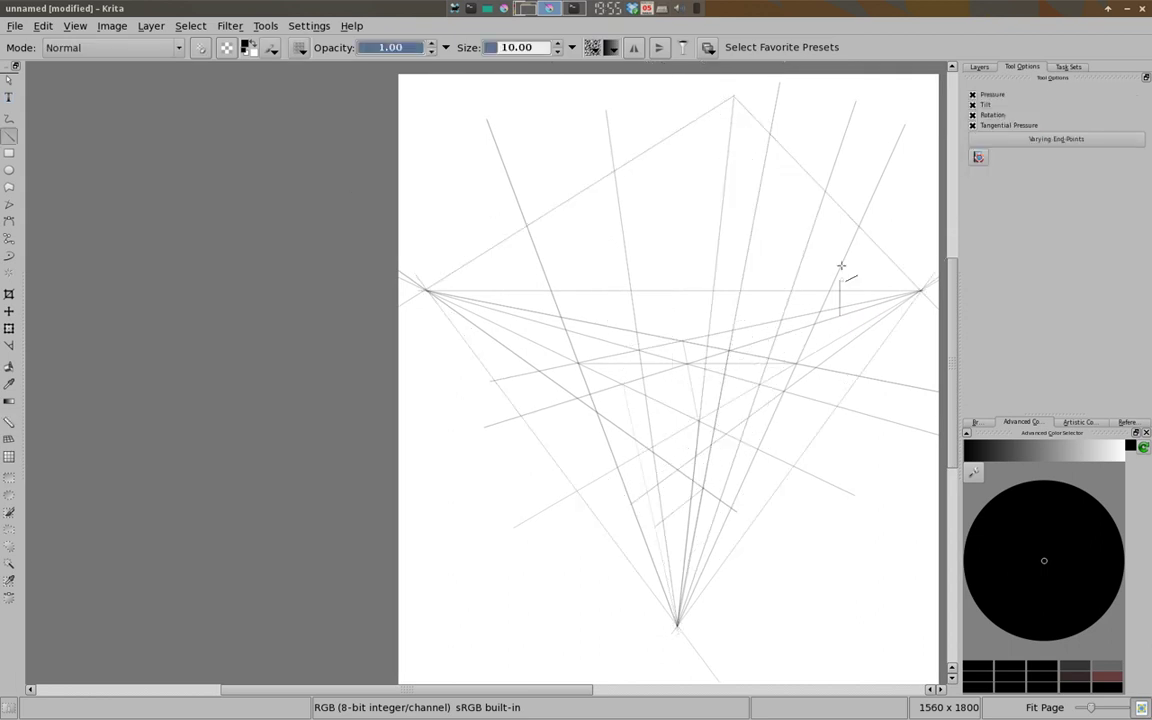
mouse_move(830, 311)
left_mouse_down()
mouse_move(678, 636)
mouse_move(787, 118)
left_mouse_up()
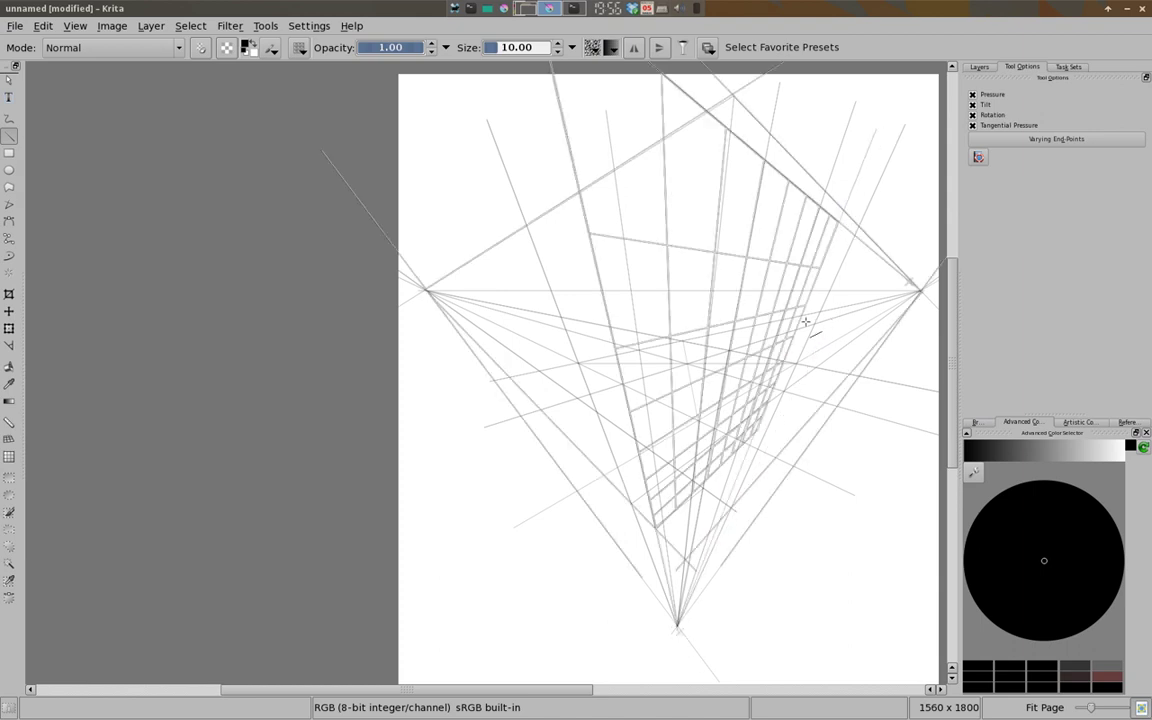
Move the grid's upper-right and lower-left corners to match the guides.
key("shift+a")
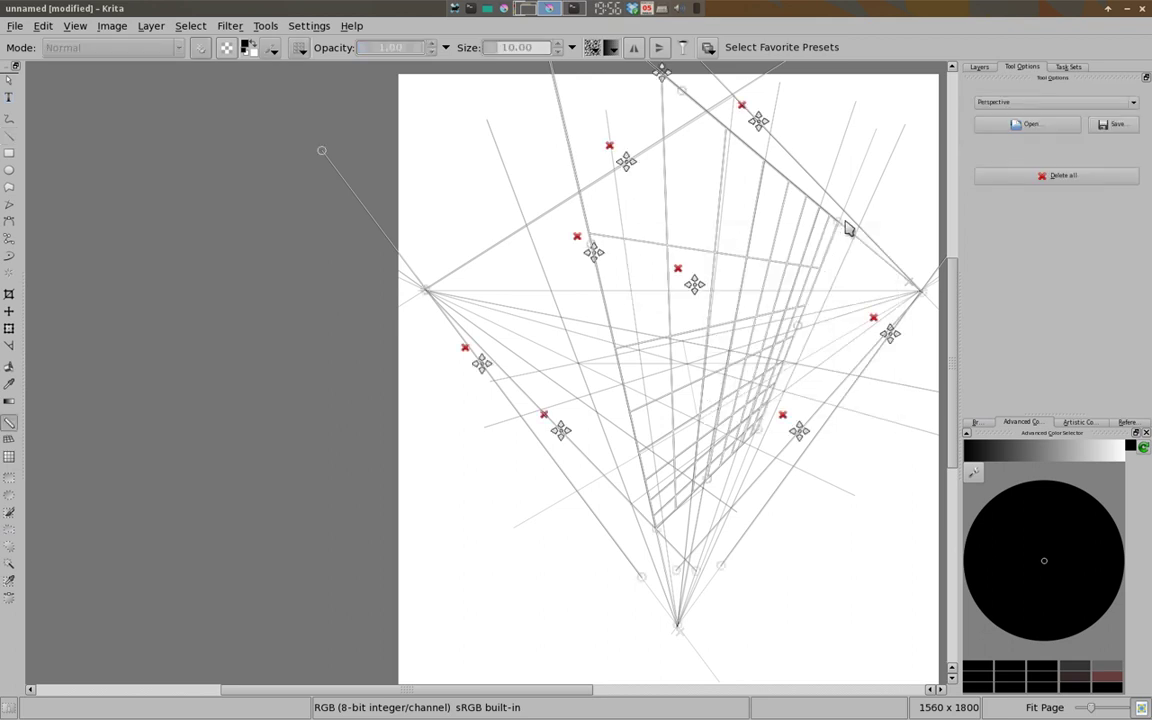
left_click_drag(840, 220, 753, 445)
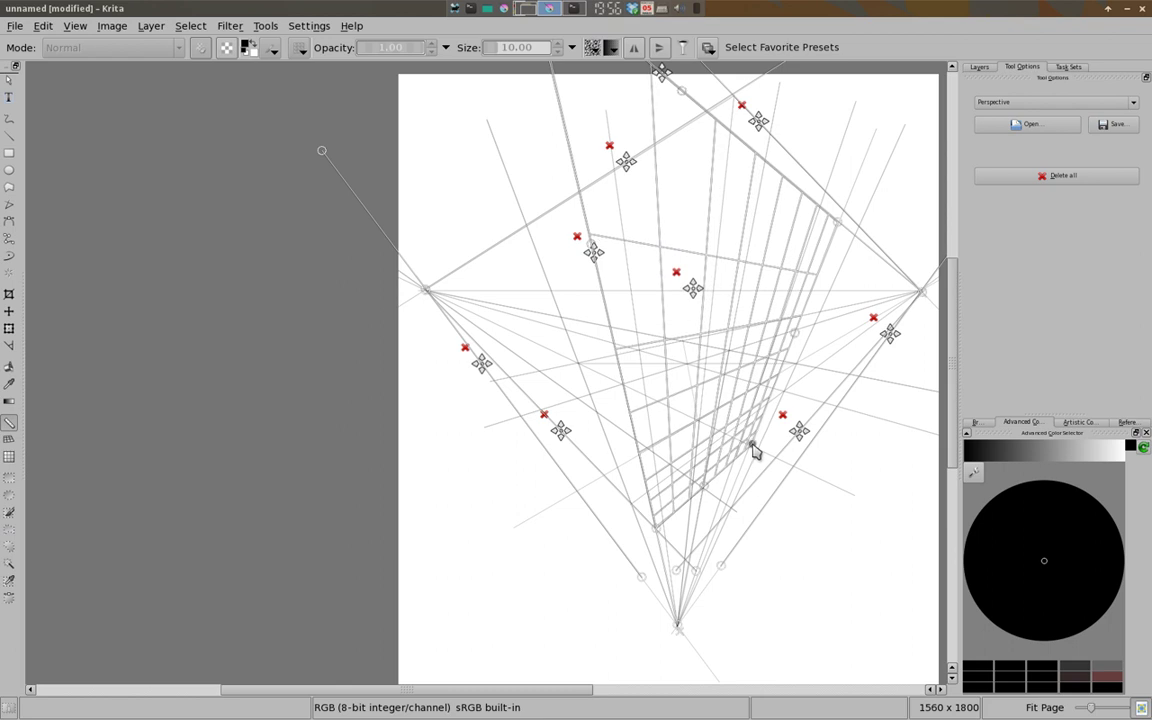
left_click_drag(658, 532, 653, 521)
Nudge a handle above the page and adjust the grid's bottom and lower-right corners.
scroll(660, 468, "up", 4)
scroll(660, 468, "right", 2)
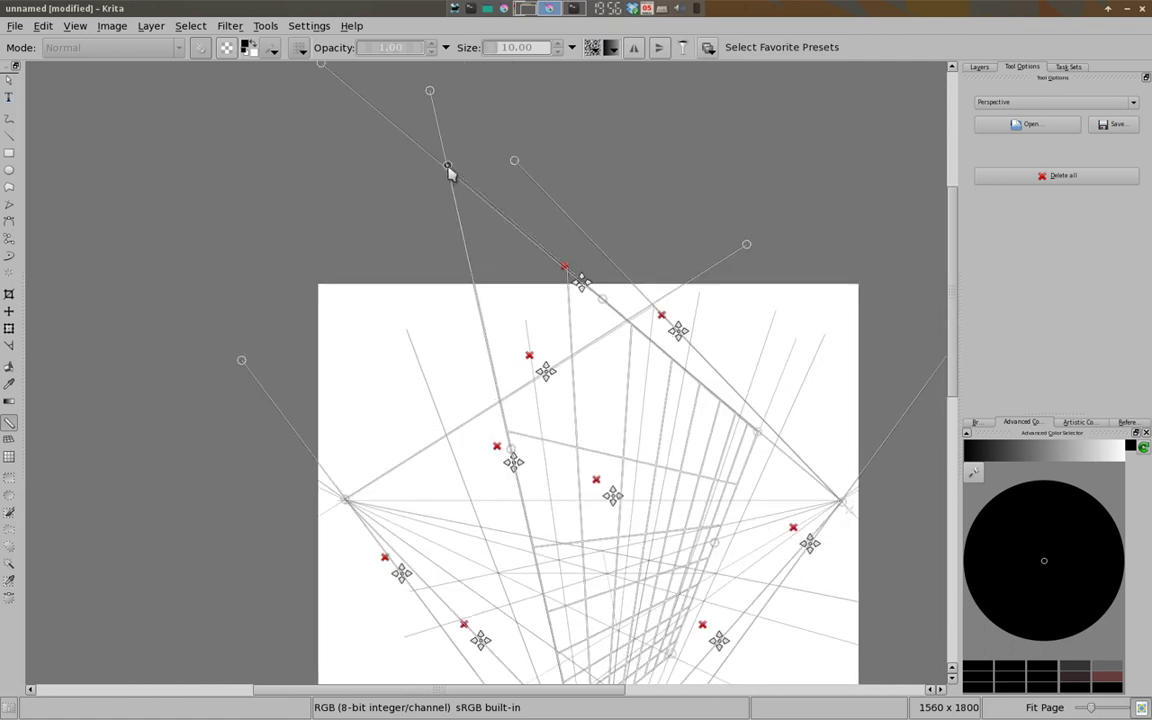
left_click_drag(448, 172, 451, 173)
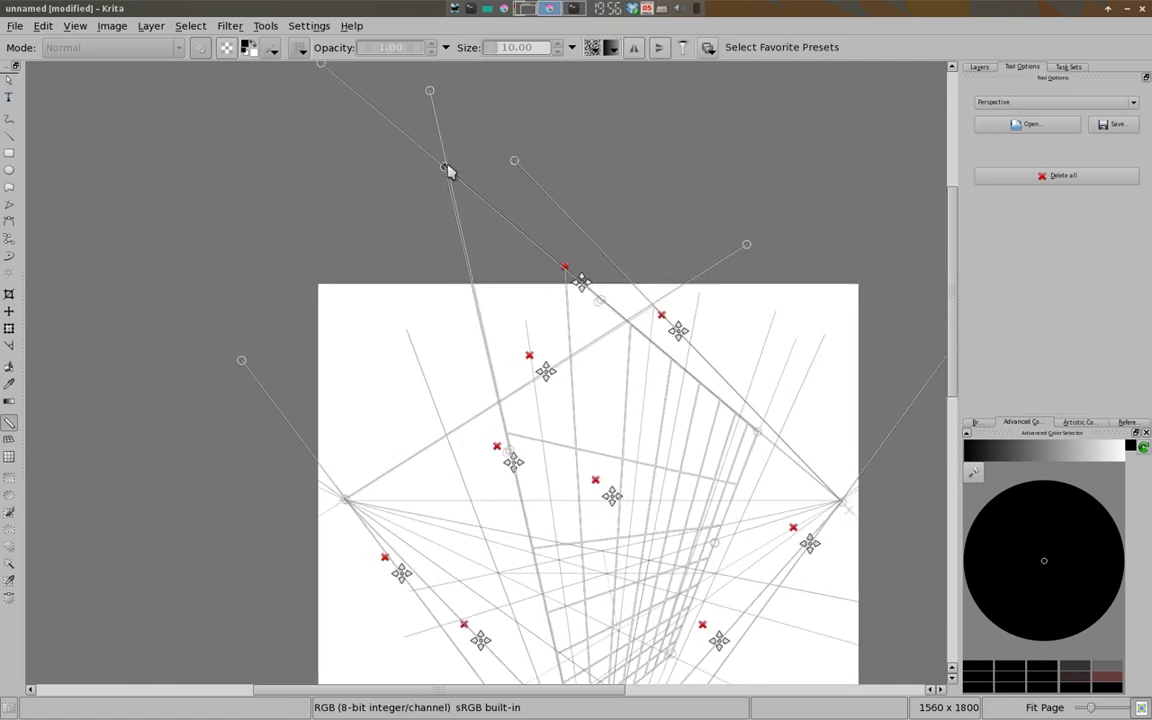
scroll(514, 283, "down", 1)
scroll(507, 334, "down", 3)
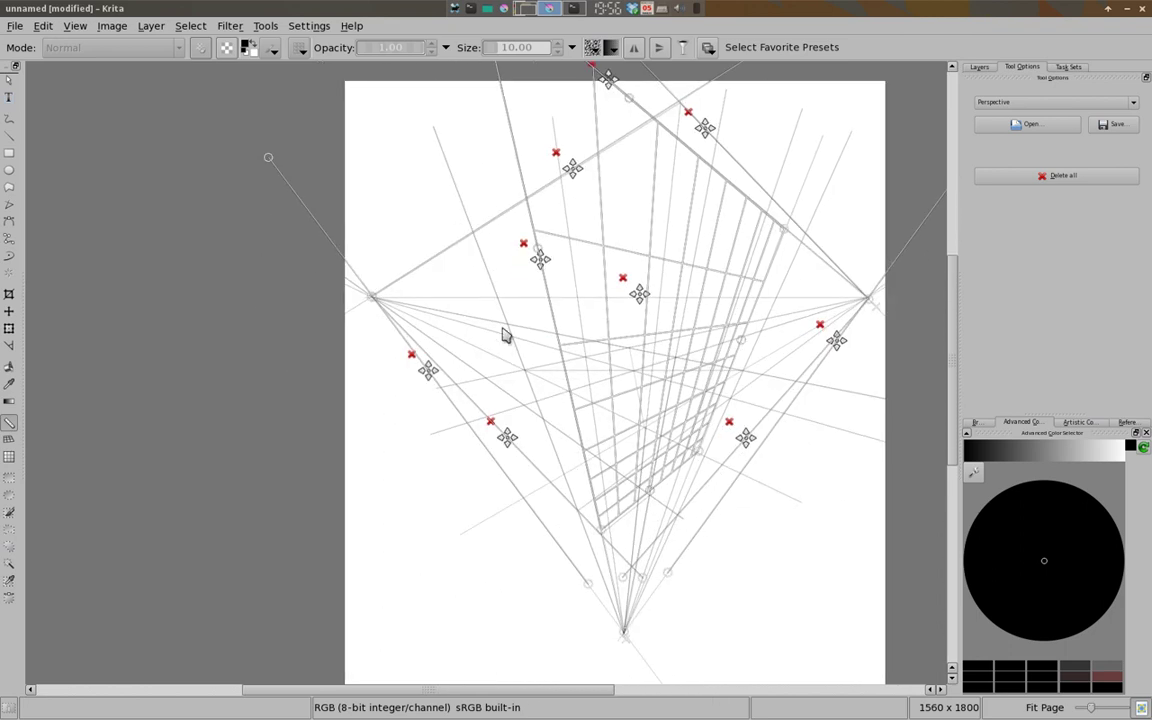
left_click_drag(602, 535, 603, 540)
left_click_drag(693, 461, 694, 458)
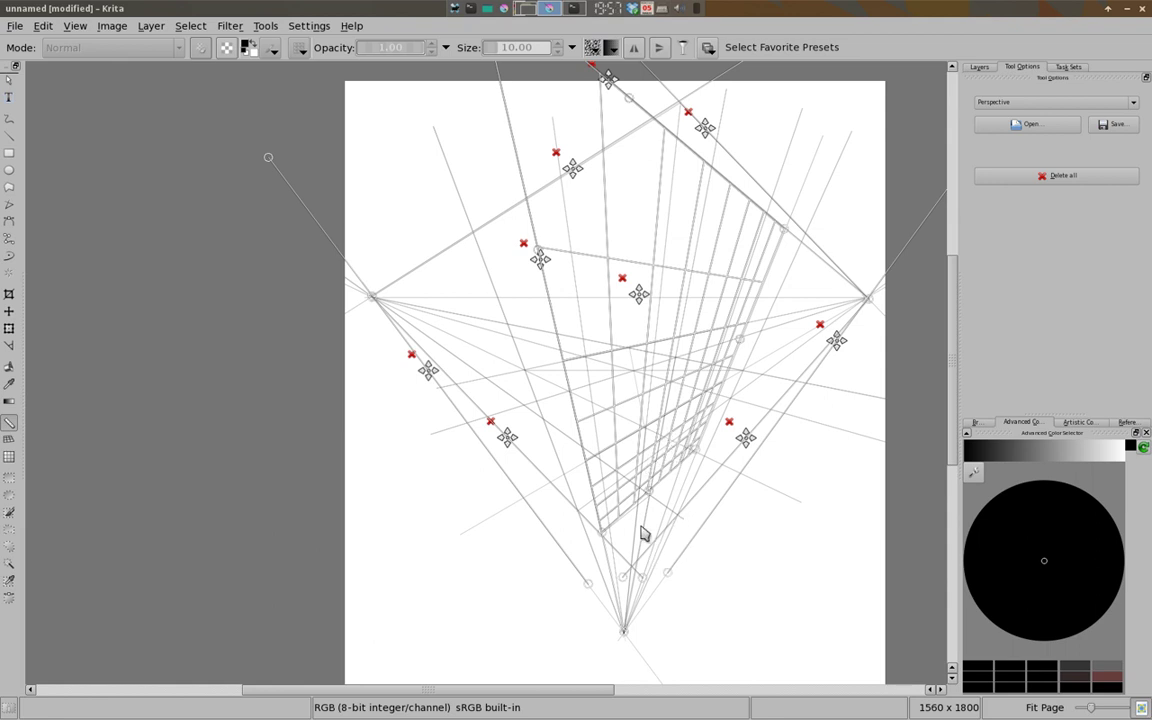
Move the grid's top-right corner up-left and fine-tune the reshaped corner.
scroll(760, 320, "up", 2)
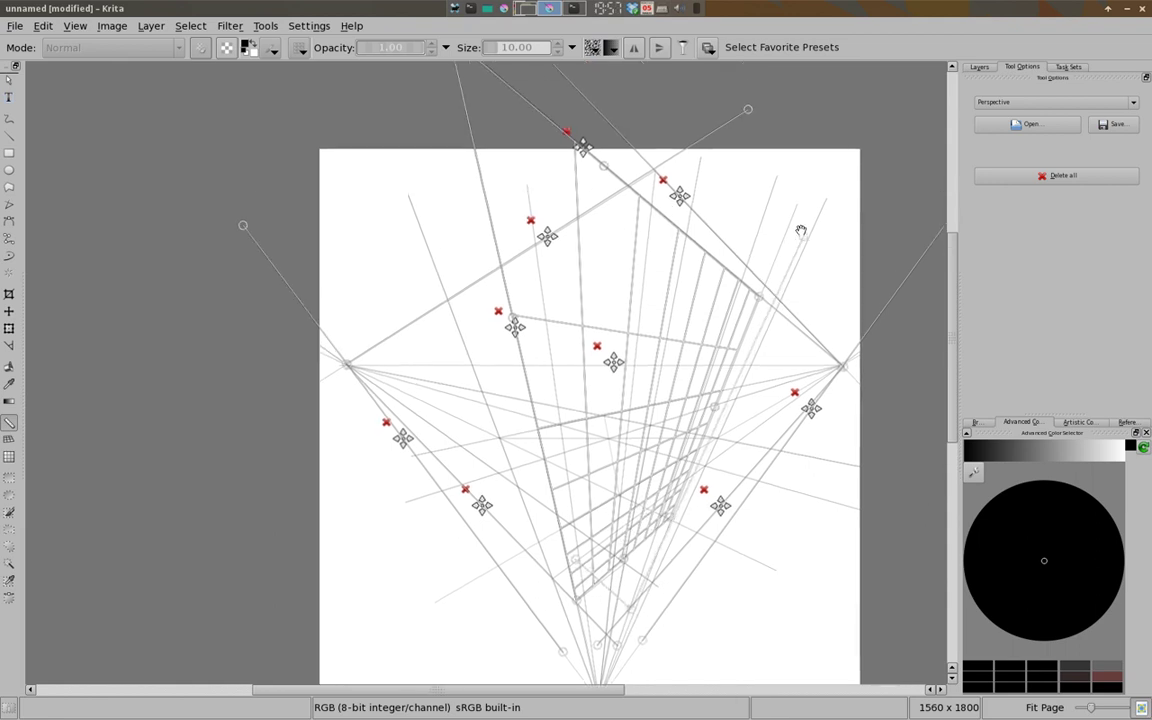
mouse_move(851, 172)
left_mouse_down()
mouse_move(817, 59)
mouse_move(808, 77)
left_mouse_up()
mouse_move(728, 134)
left_mouse_down()
mouse_move(440, 315)
mouse_move(535, 258)
left_mouse_up()
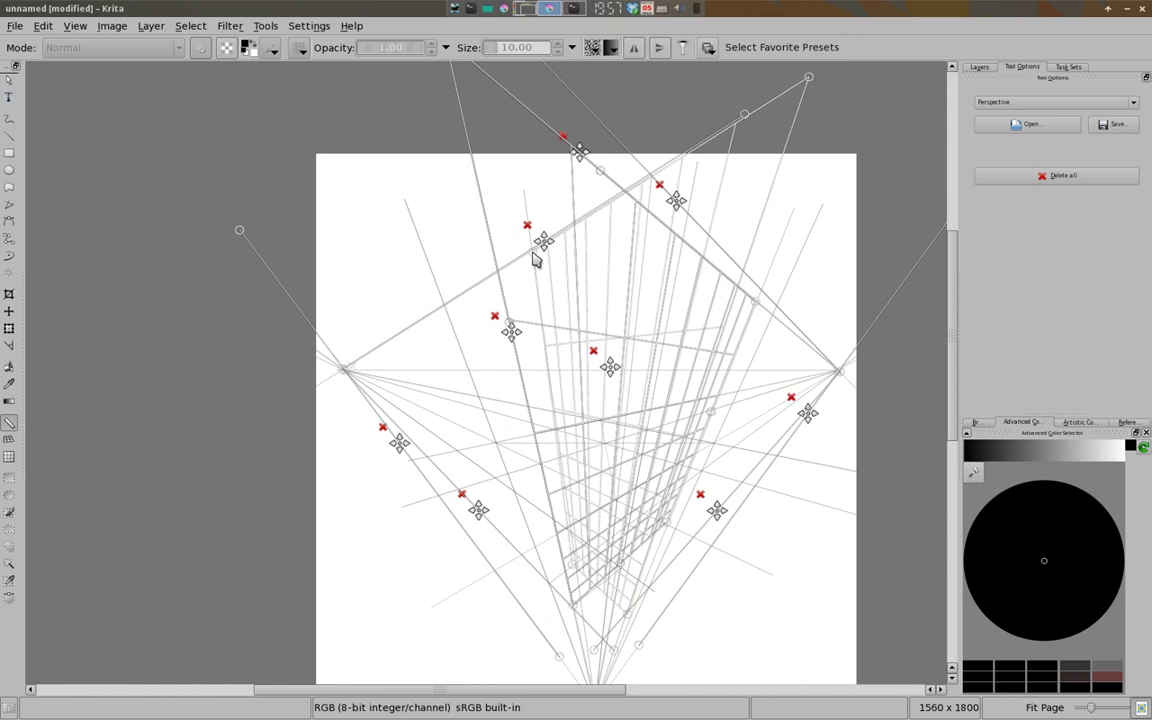
left_click_drag(535, 258, 520, 262)
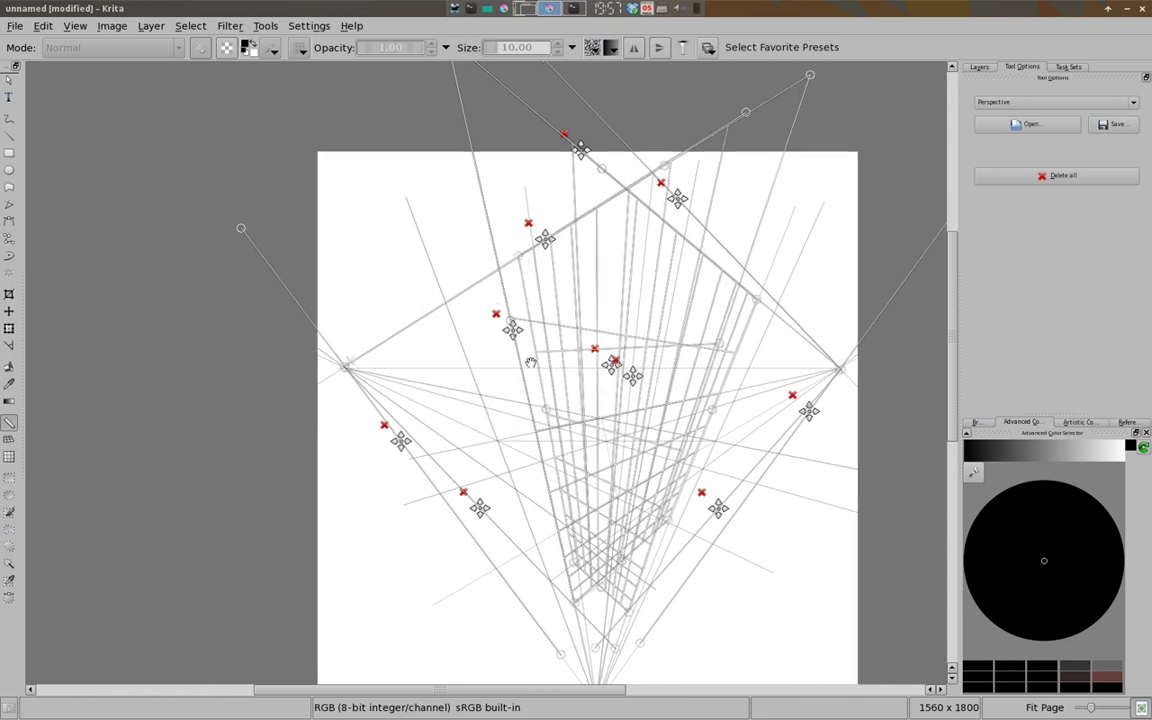
scroll(529, 365, "down", 2)
scroll(522, 352, "down", 1)
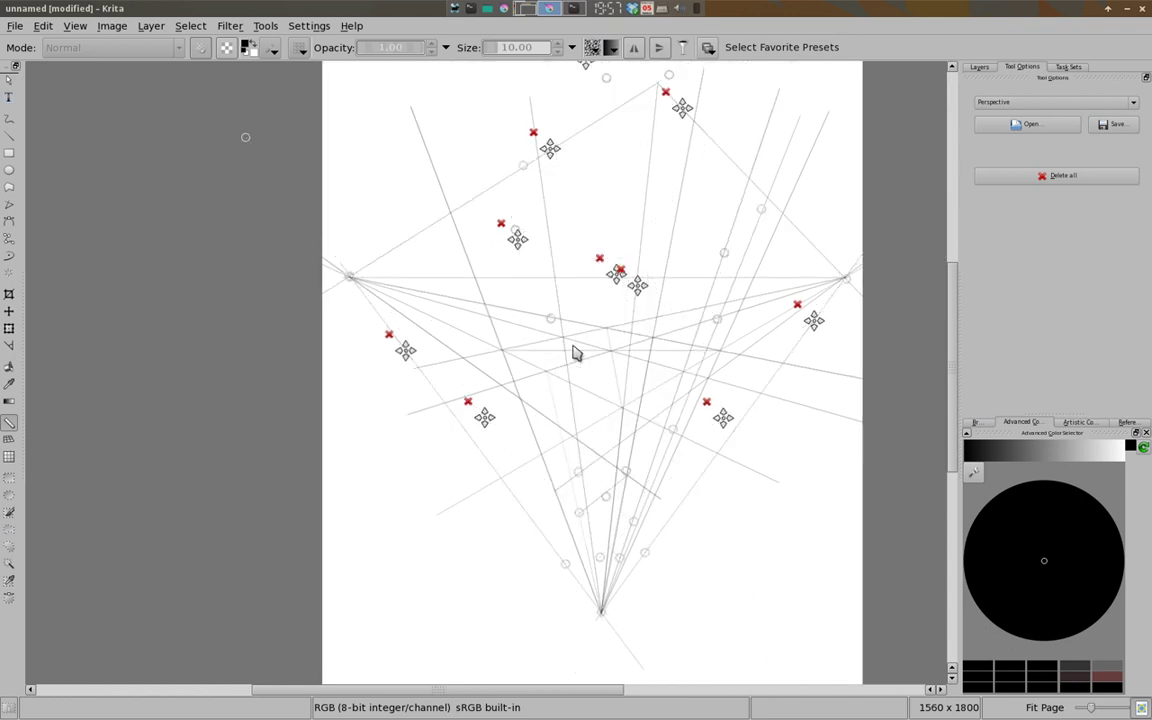
Delete eight unneeded assistants and switch to the Freehand Brush.
left_click(388, 333)
left_click(467, 401)
left_click(500, 222)
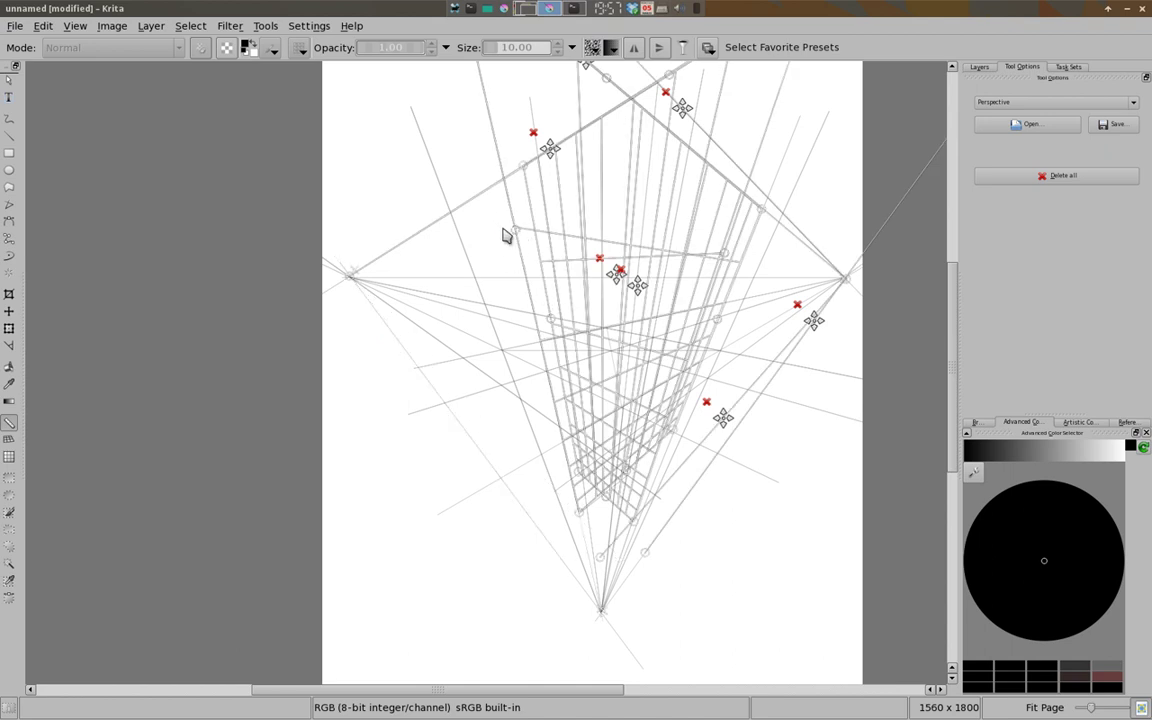
left_click(533, 132)
left_click(707, 401)
left_click(797, 304)
scroll(652, 200, "up", 3)
left_click(643, 197)
left_click(548, 150)
scroll(598, 317, "down", 1)
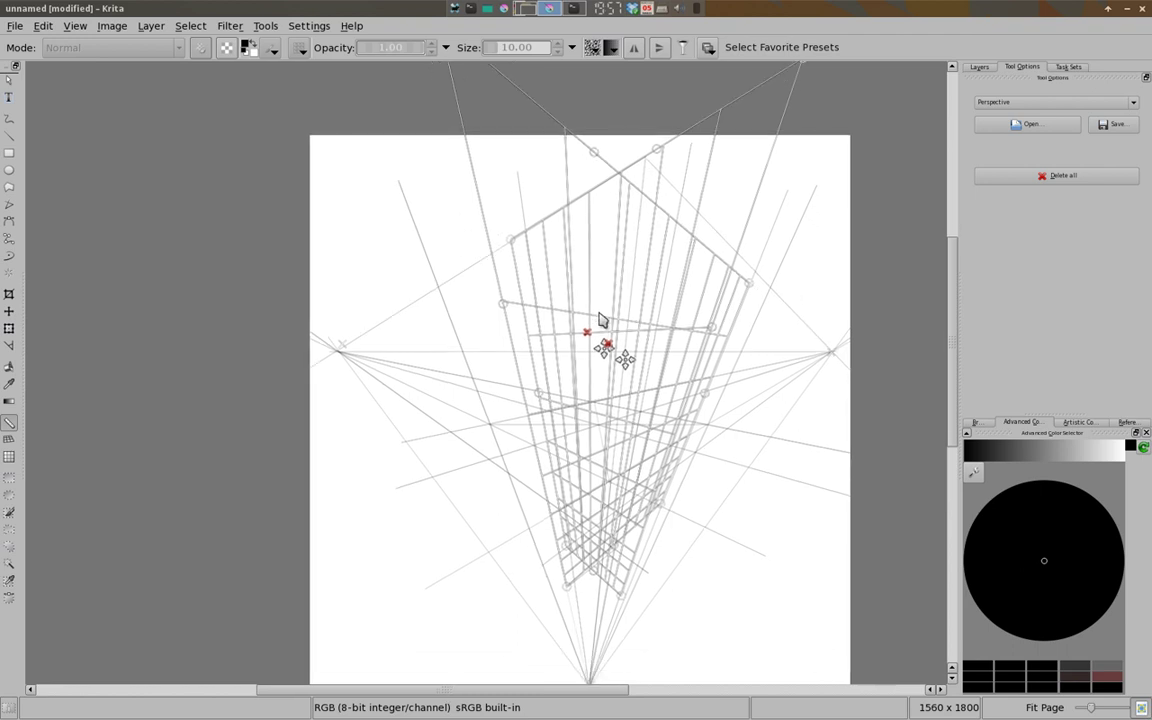
key("b")
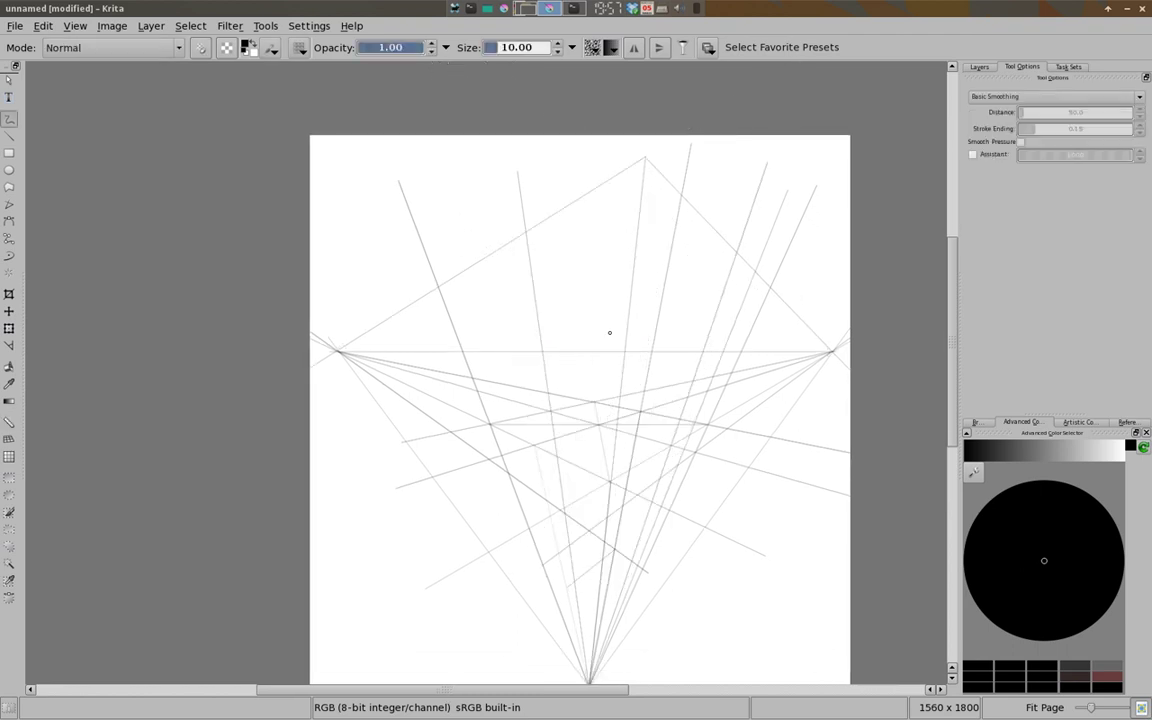
Enable assistant snapping and draw the tower's top rhombus outline in perspective.
left_click(972, 154)
left_click_drag(604, 421, 543, 406)
left_click_drag(604, 421, 658, 404)
left_click_drag(543, 406, 658, 404)
left_click_drag(657, 410, 625, 540)
Draw the tower's vertical corner edges and its lower-right bottom edge.
left_click_drag(600, 428, 597, 543)
left_click_drag(548, 412, 567, 535)
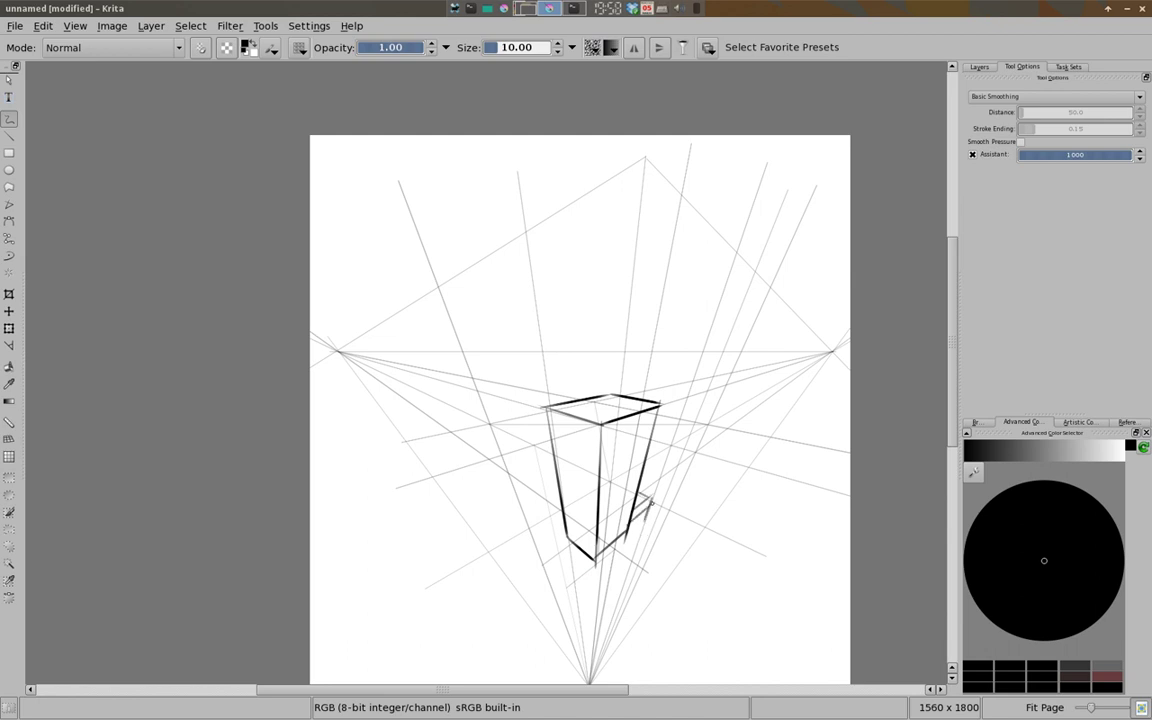
left_click_drag(633, 518, 649, 505)
left_click_drag(593, 550, 628, 522)
Sketch a small box on the roof and erase the top edge's overshooting end.
scroll(607, 389, "up", 5)
right_click(539, 381)
mouse_move(540, 408)
left_mouse_down()
mouse_move(540, 360)
mouse_move(590, 350)
mouse_move(658, 362)
left_mouse_up()
key("e")
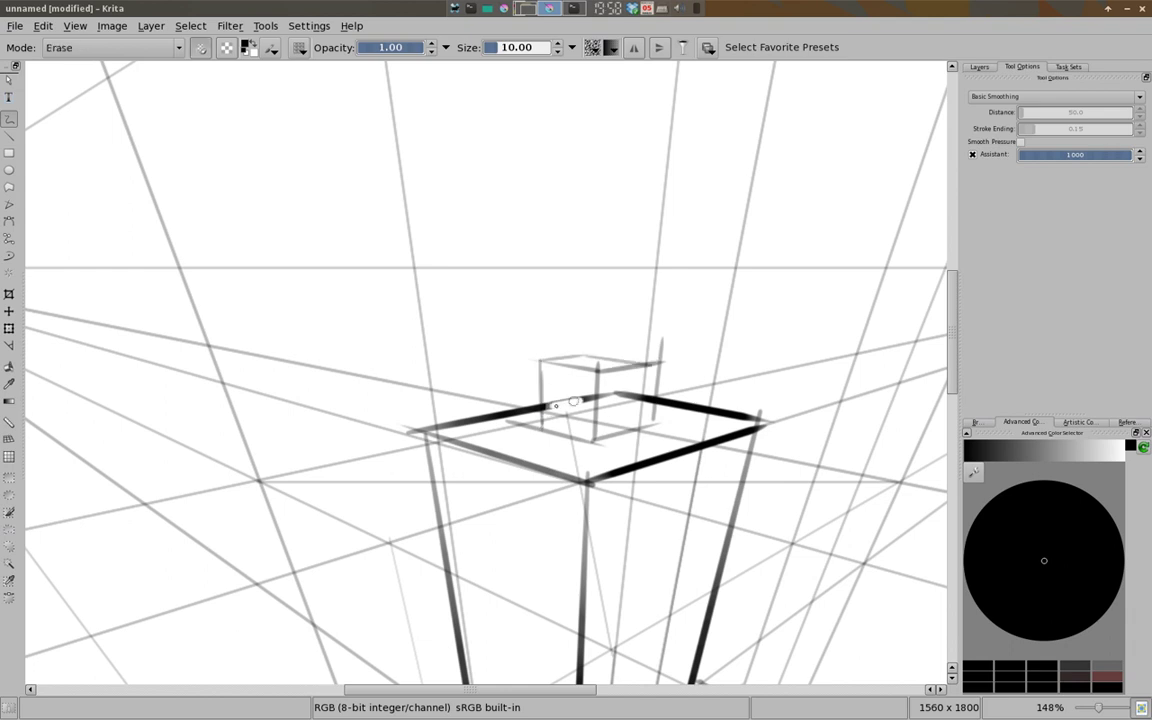
left_click_drag(624, 394, 583, 408)
key("e")
Hatch vertical lines across the tower's front faces.
scroll(534, 443, "down", 3)
left_click_drag(478, 307, 507, 585)
left_click_drag(503, 322, 531, 567)
left_click_drag(526, 345, 541, 587)
left_click_drag(490, 300, 514, 551)
left_click_drag(530, 298, 525, 551)
mouse_move(566, 293)
left_mouse_down()
mouse_move(540, 551)
mouse_move(560, 553)
left_mouse_up()
left_click_drag(606, 291, 578, 546)
left_click_drag(632, 296, 671, 510)
left_click_drag(656, 280, 612, 525)
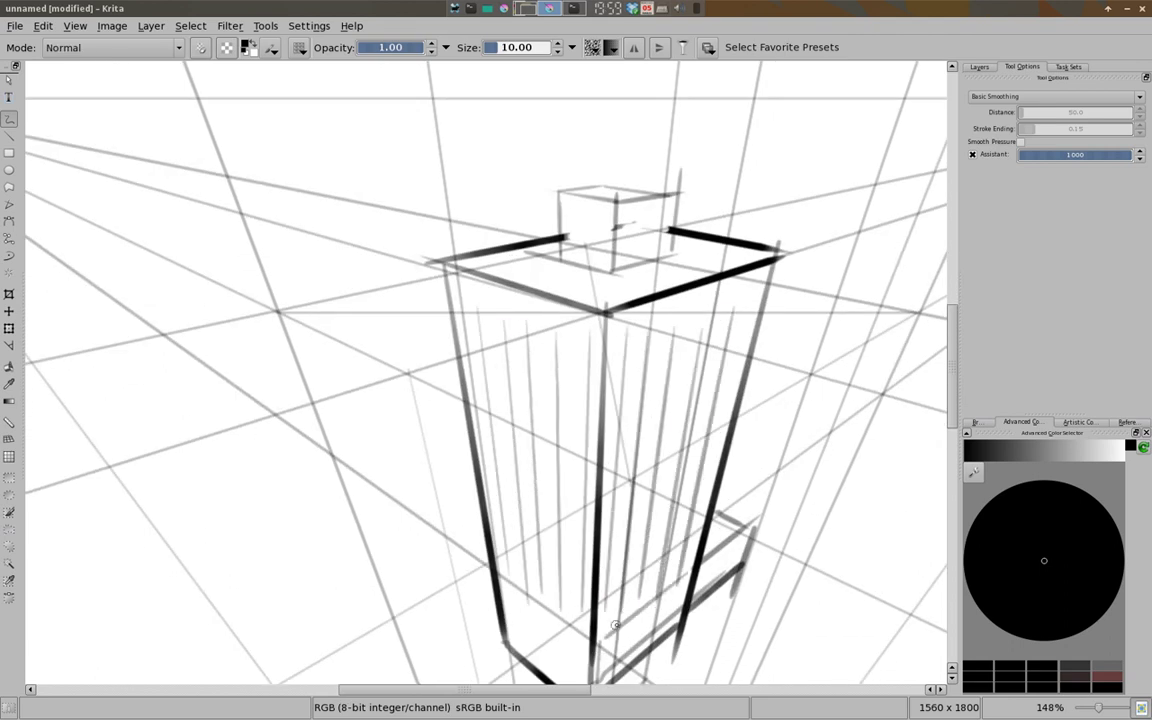
Add diagonal strokes near the base and upper right, and darken the right edge.
left_click_drag(474, 532, 583, 625)
left_click_drag(630, 343, 717, 309)
key("e")
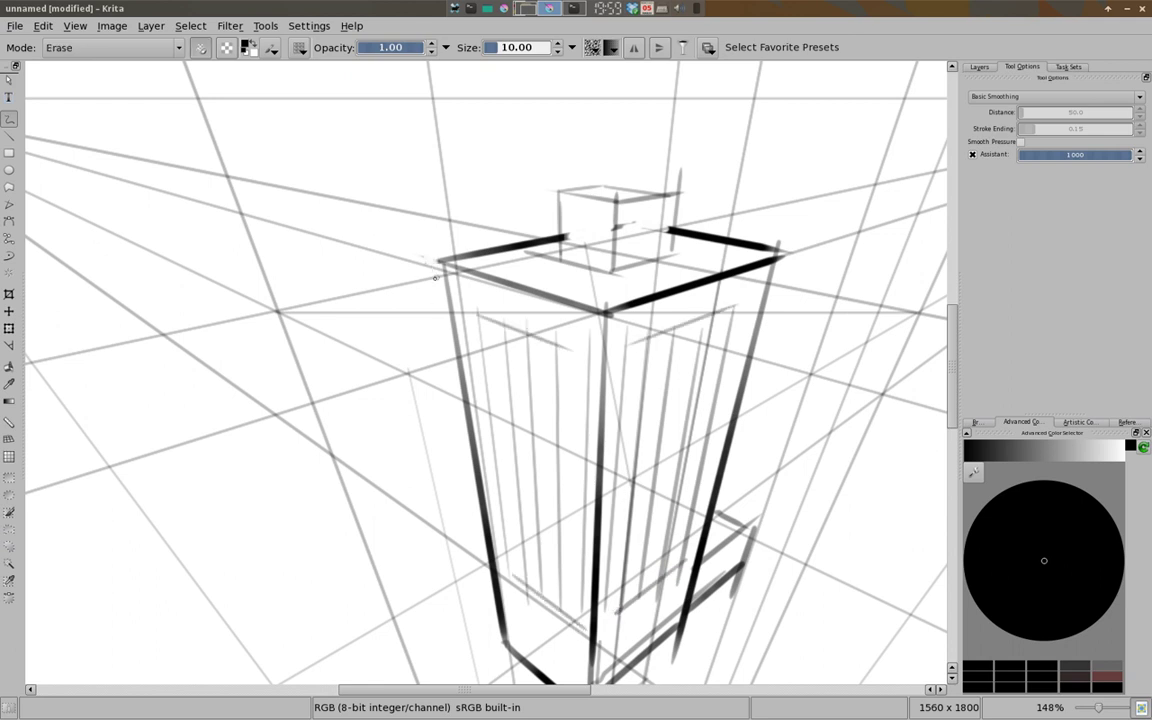
key("e")
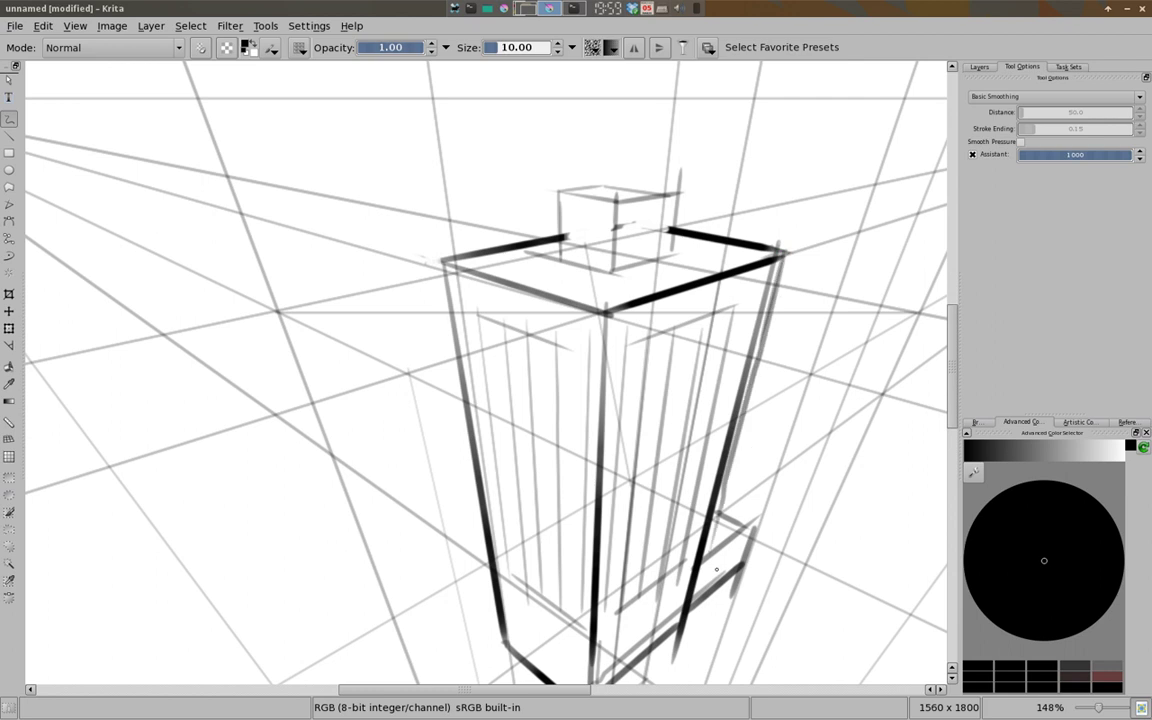
left_click_drag(778, 262, 687, 638)
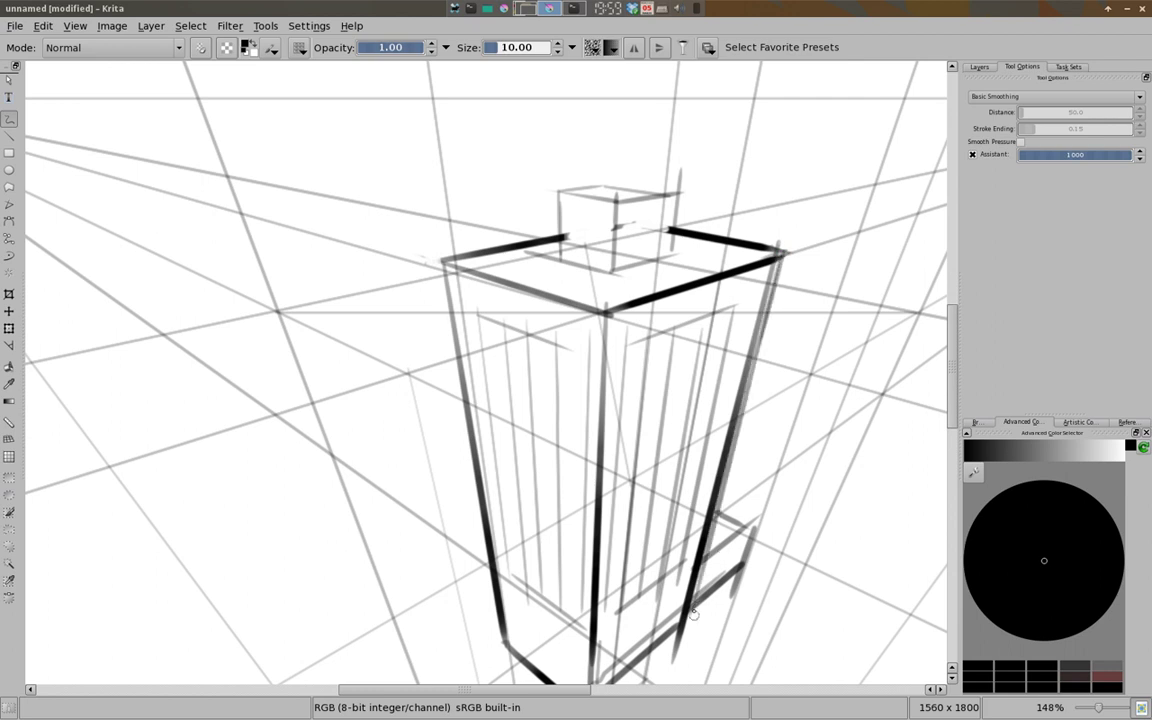
mouse_move(681, 466)
left_mouse_down()
mouse_move(614, 429)
mouse_move(648, 446)
left_mouse_up()
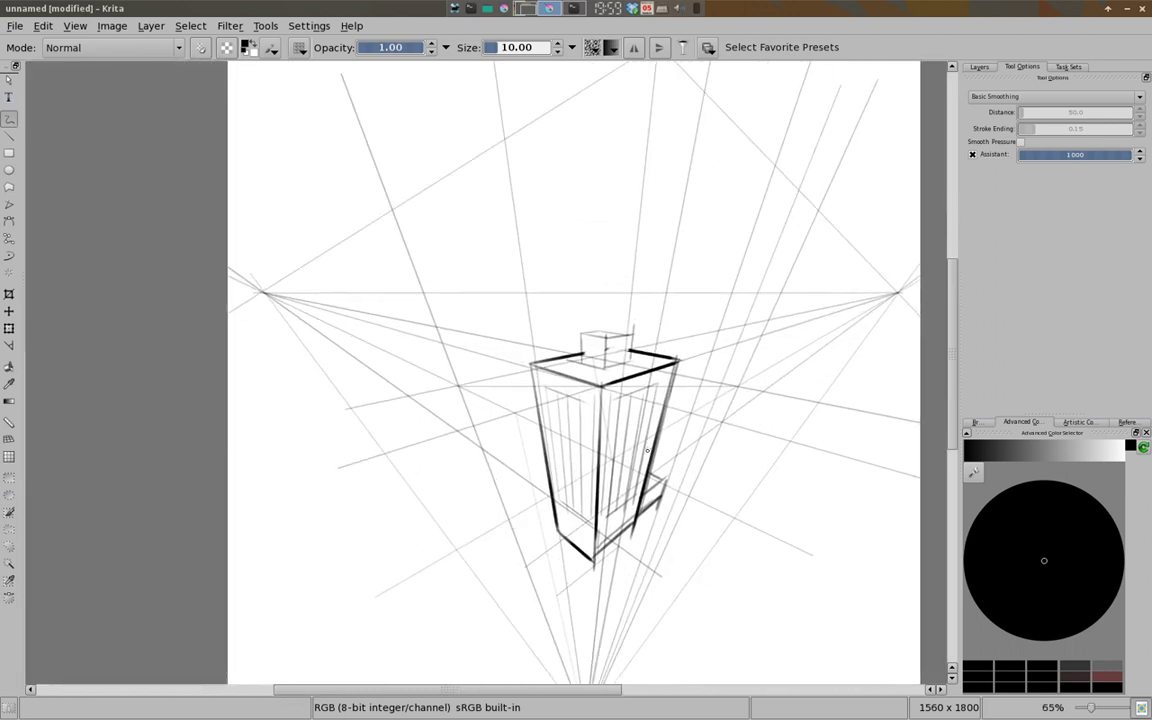
Draw vertical window strokes down the tower's left facade.
left_click_drag(576, 389, 587, 563)
left_click_drag(578, 399, 580, 426)
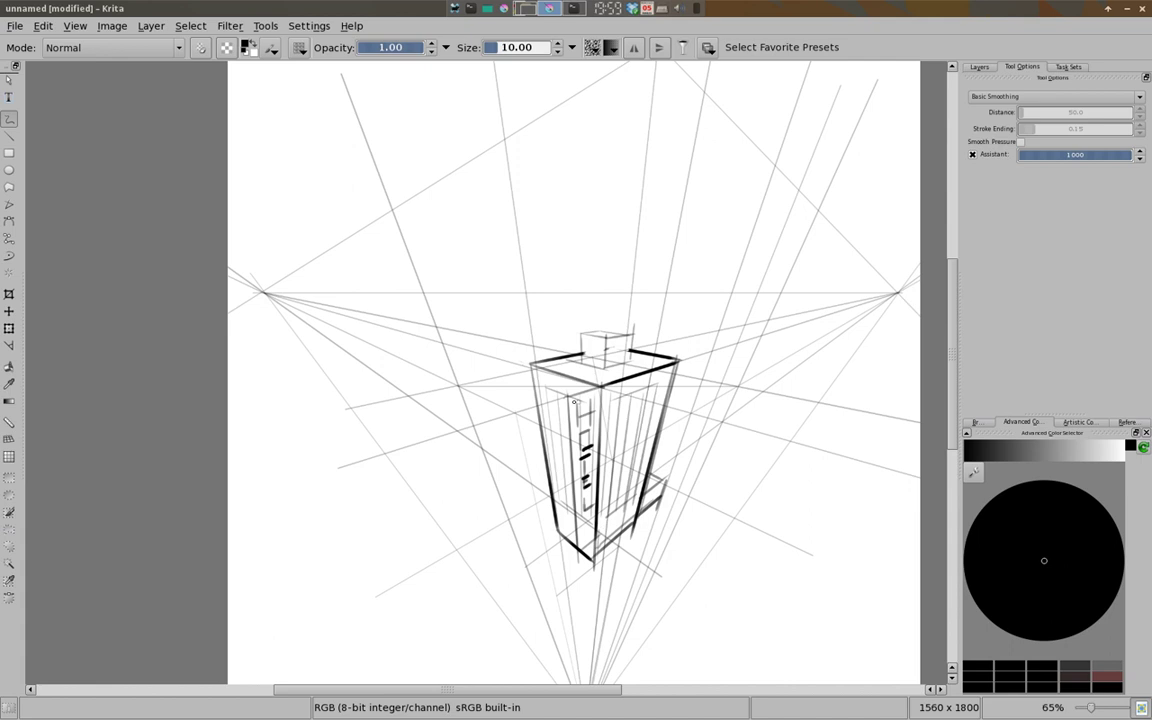
left_click_drag(598, 410, 580, 520)
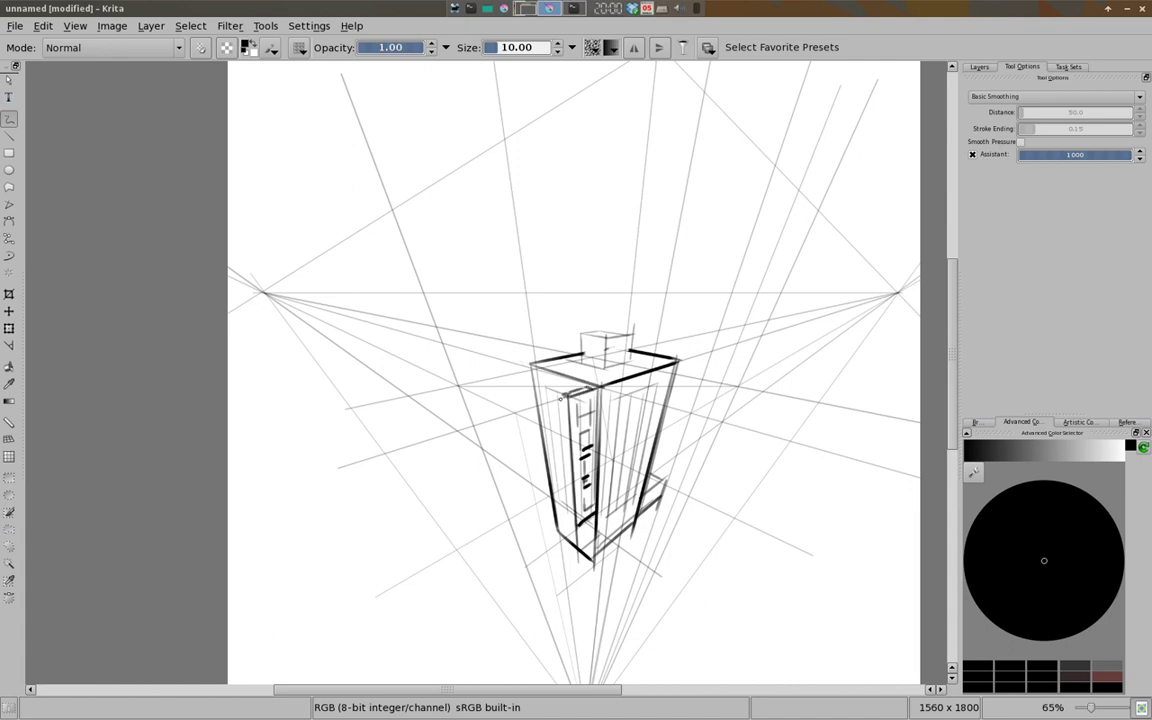
left_click_drag(563, 397, 574, 514)
Hide the perspective guide layer in the Layers docker and zoom in.
left_click(982, 66)
left_click(1005, 141)
scroll(570, 473, "up", 4)
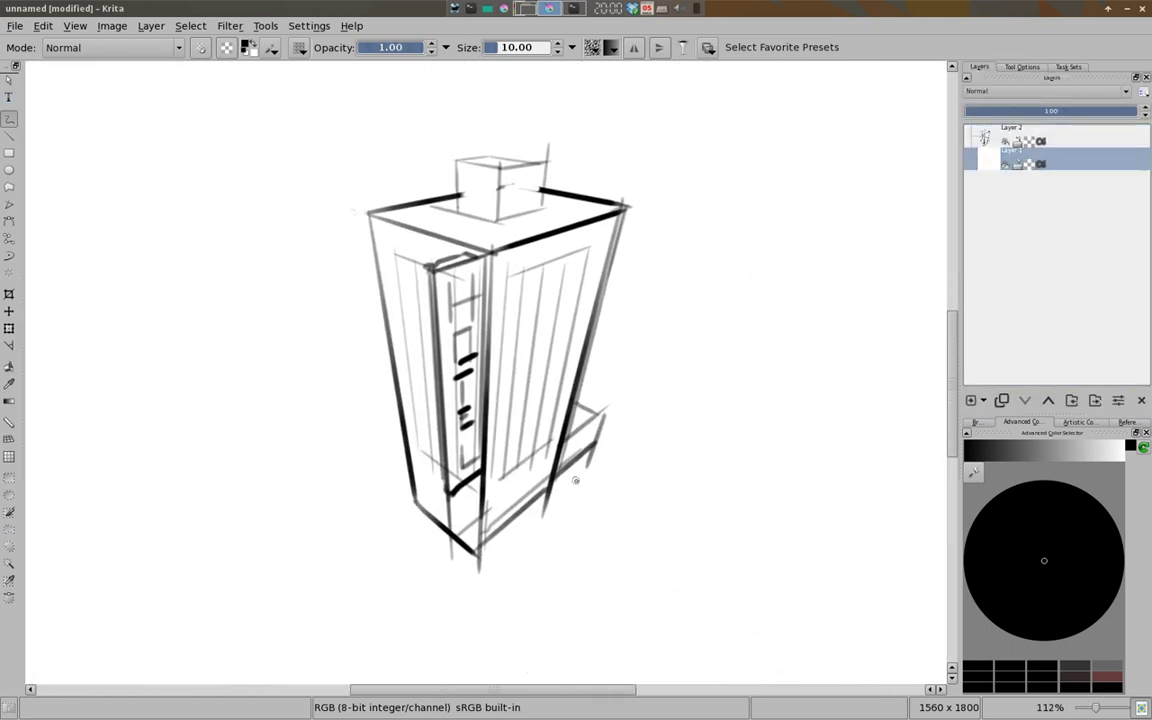